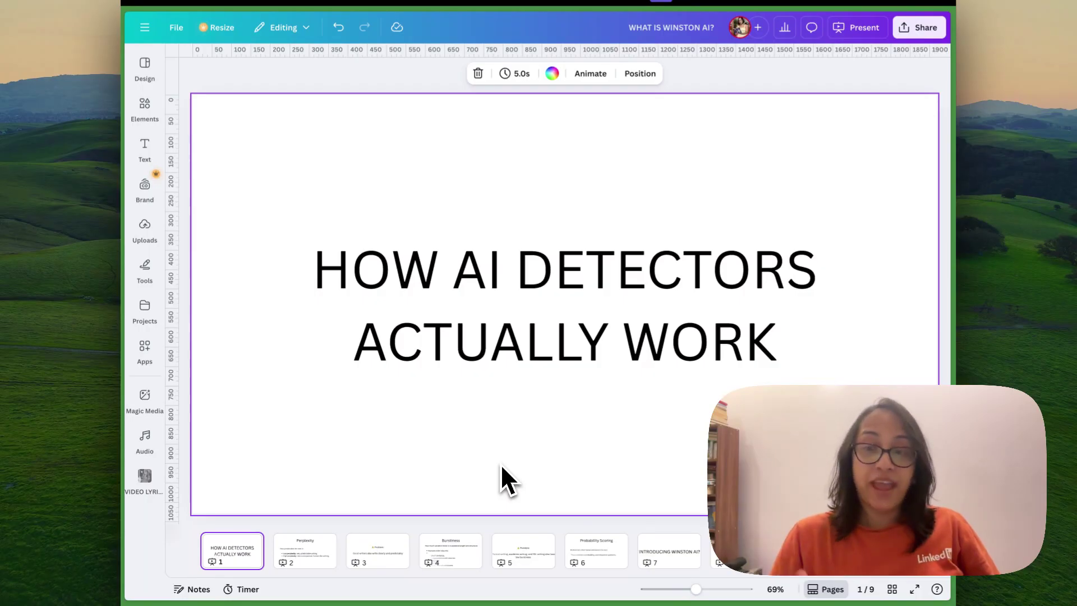
Step: Advance past the Perplexity and first Problem slides to slide 4, 'Burstiness'
key(Down)
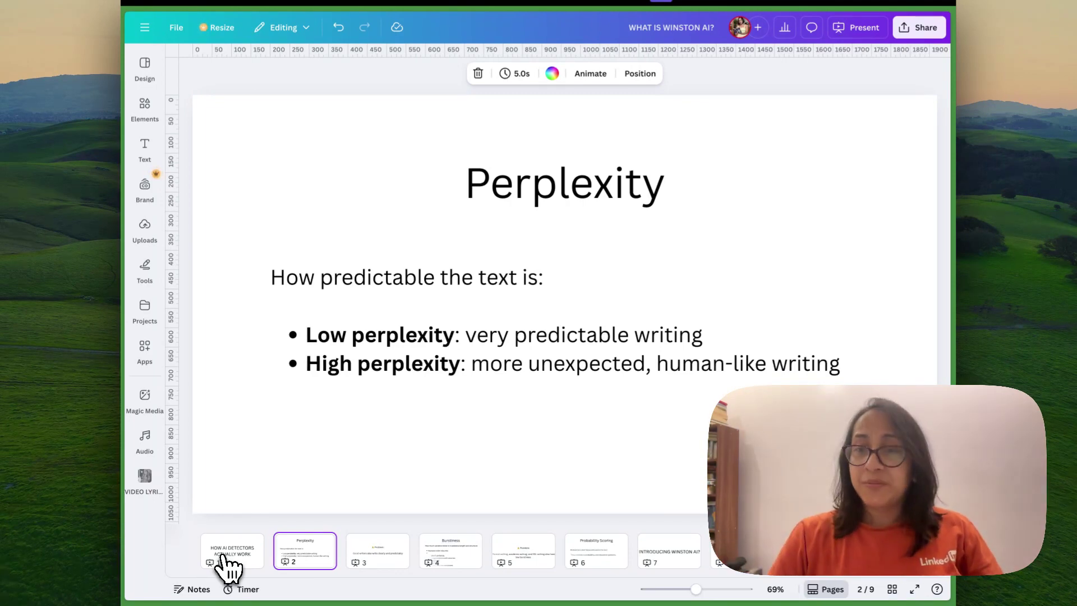
key(Down)
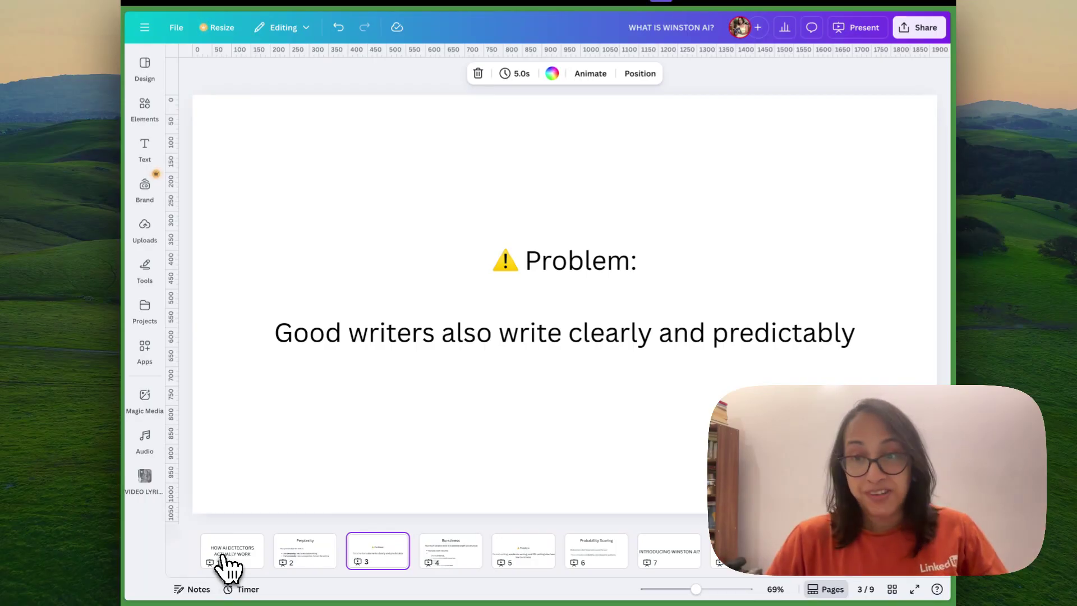
key(Down)
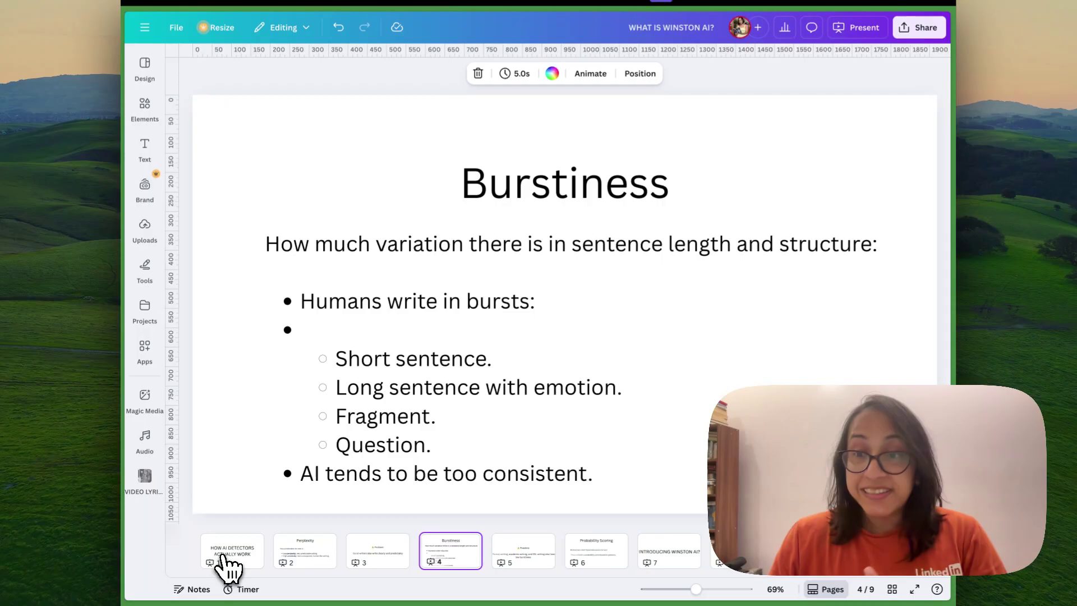
Step: Move past the second Problem and Probability Scoring slides to slide 7 of 9
key(Right)
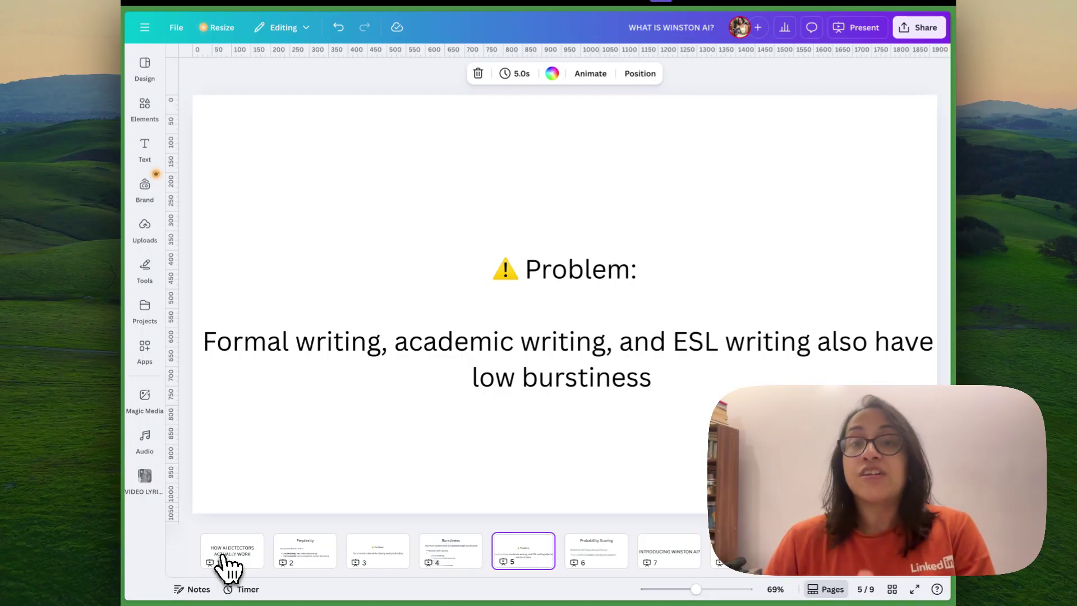
key(Down)
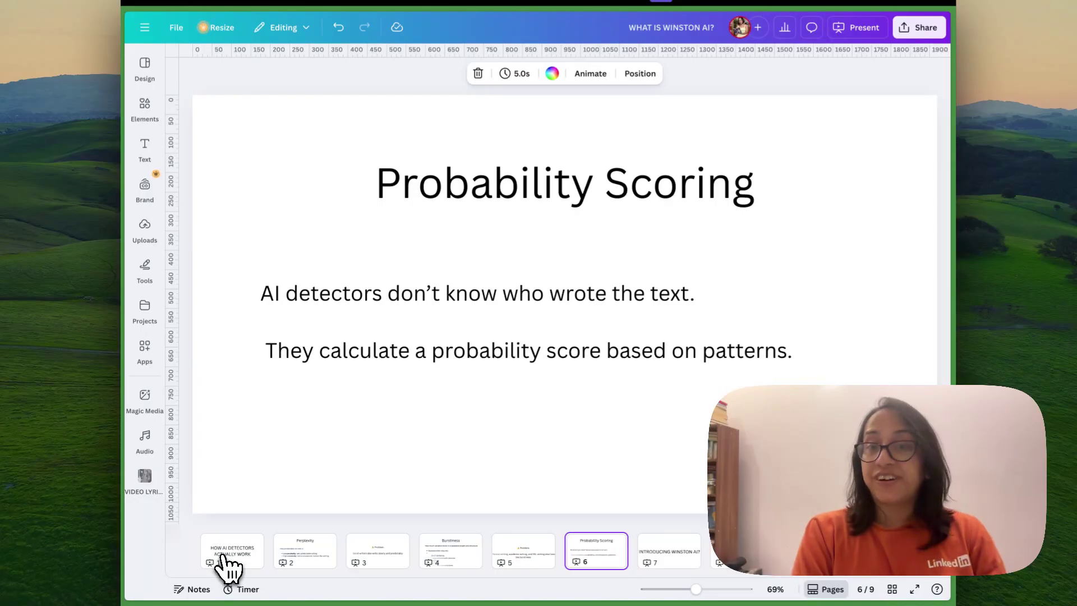
key(Down)
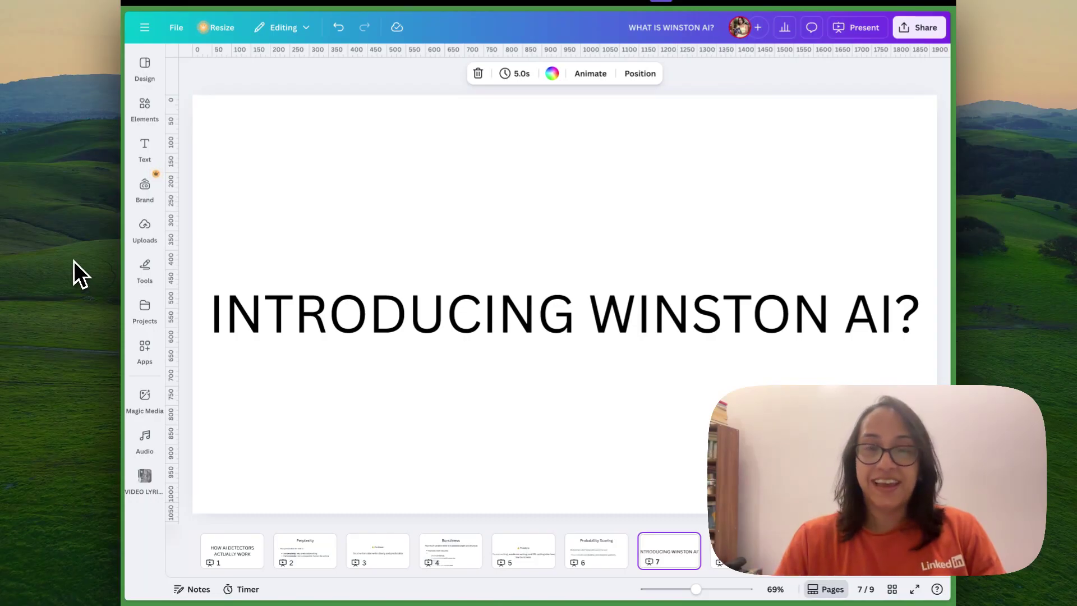
Step: Load gowinston.ai in the browser from the address search
key(super+t)
text(GOWI)
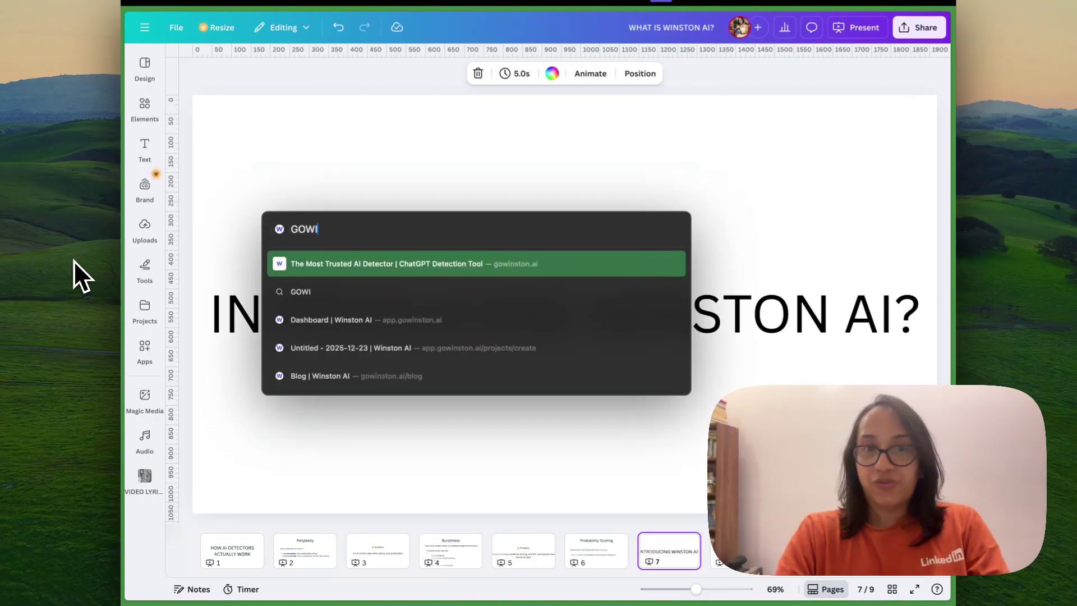
key(Return)
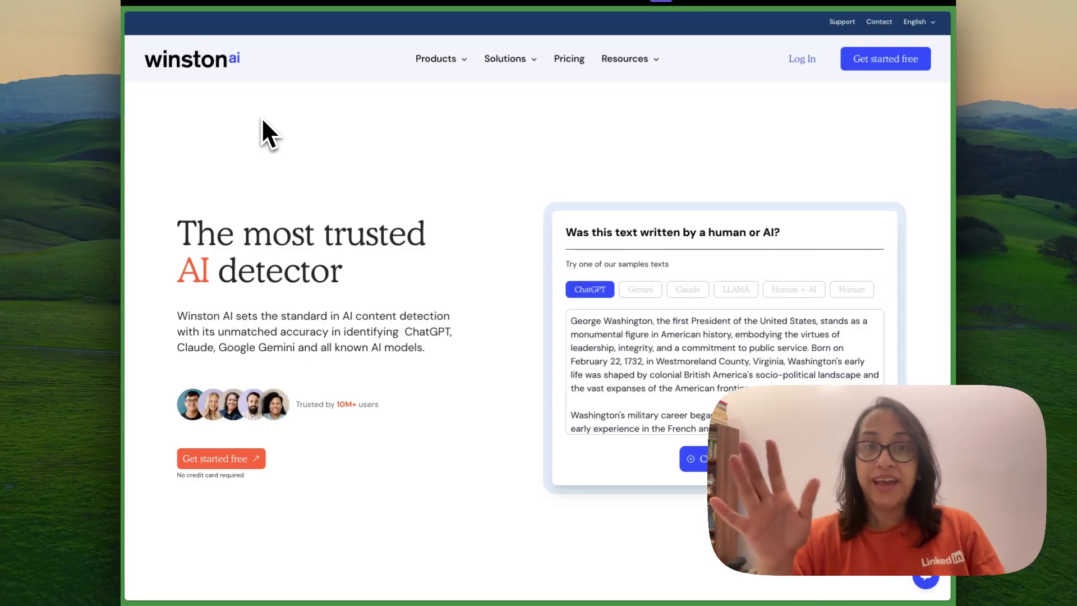
Step: Scroll through the Winston AI home page, ending near the 'Featured in' section
scroll(263, 120, down, 2)
scroll(262, 120, down, 14)
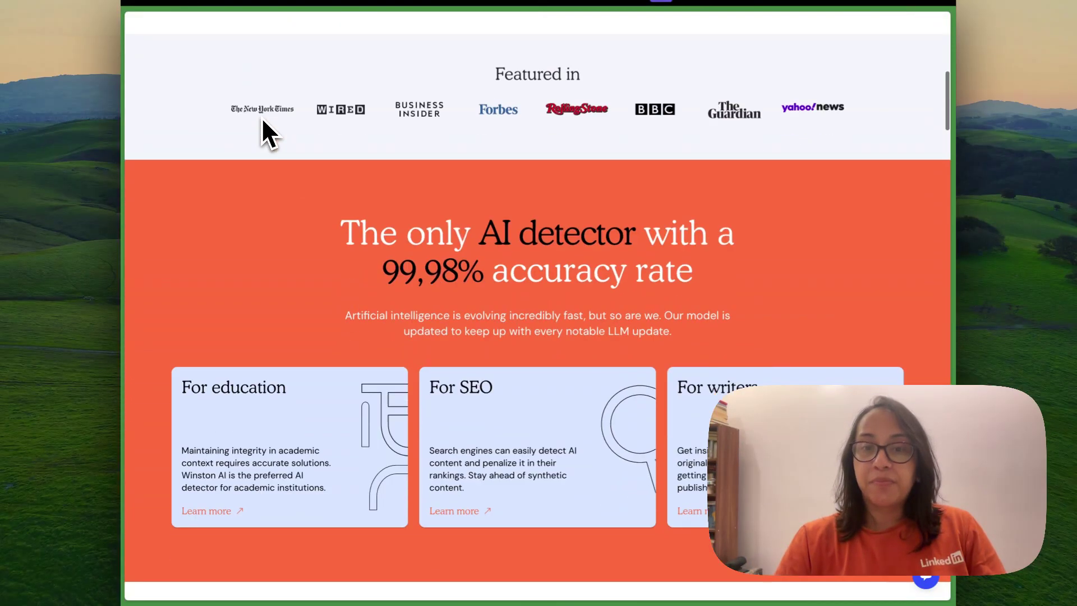
scroll(263, 119, down, 5)
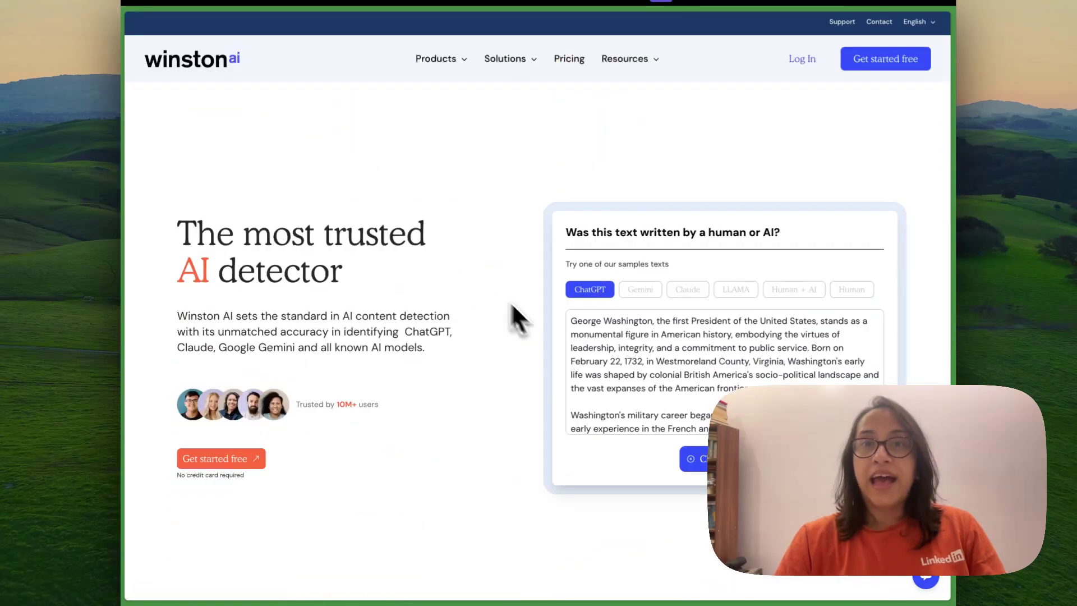
mouse_move(457, 66)
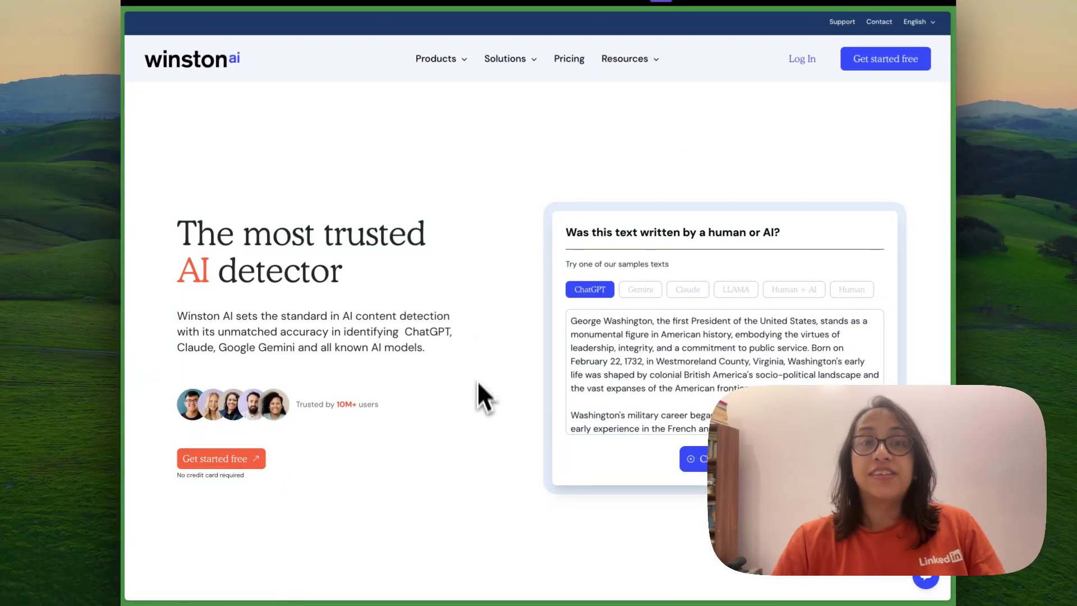
scroll(476, 395, down, 10)
scroll(476, 395, down, 10)
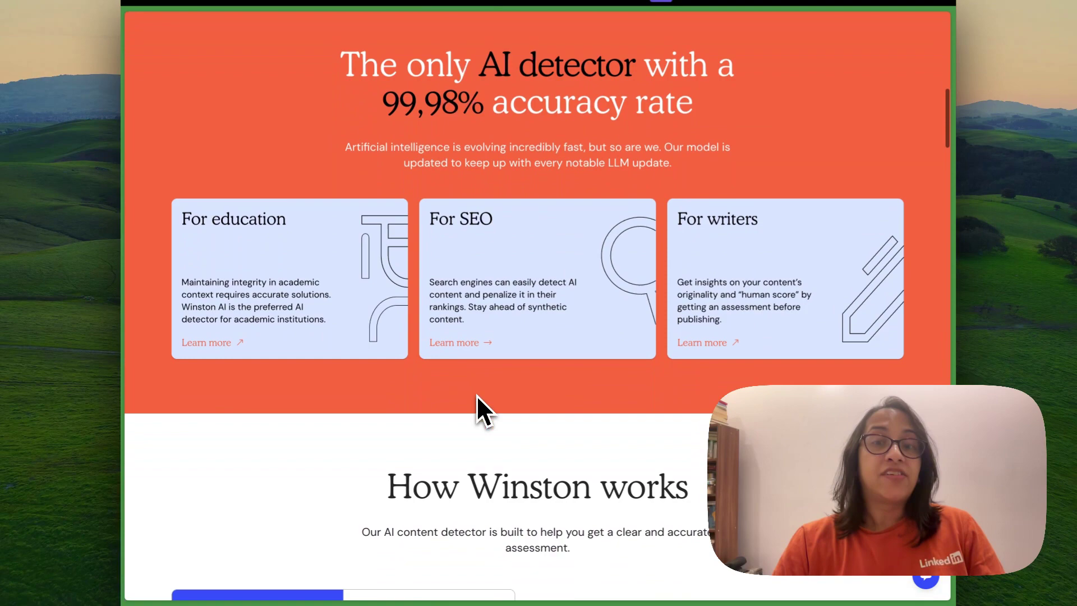
scroll(476, 395, down, 15)
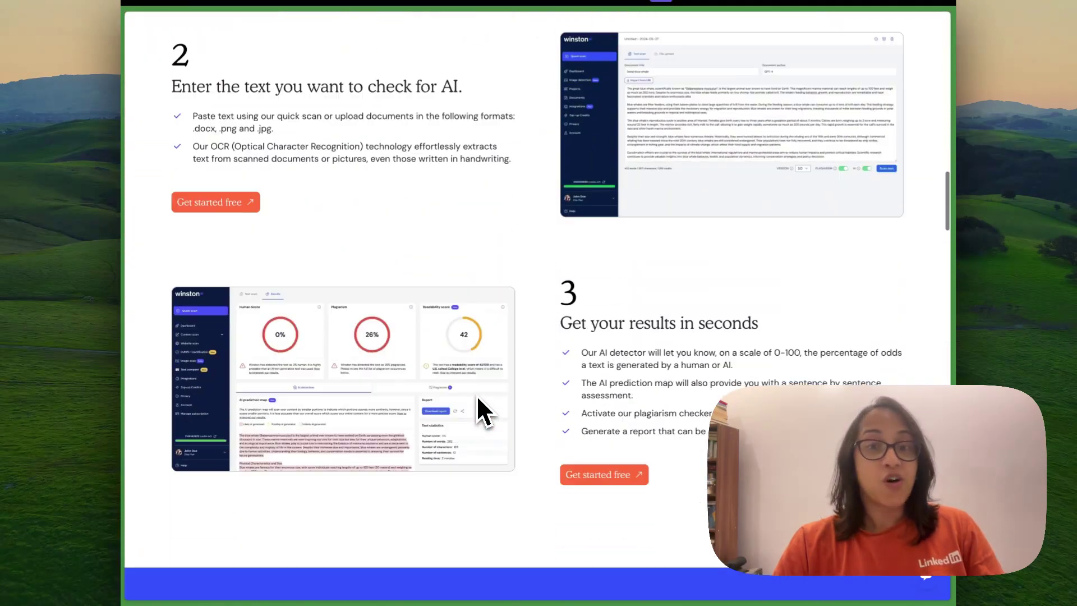
scroll(476, 395, down, 2)
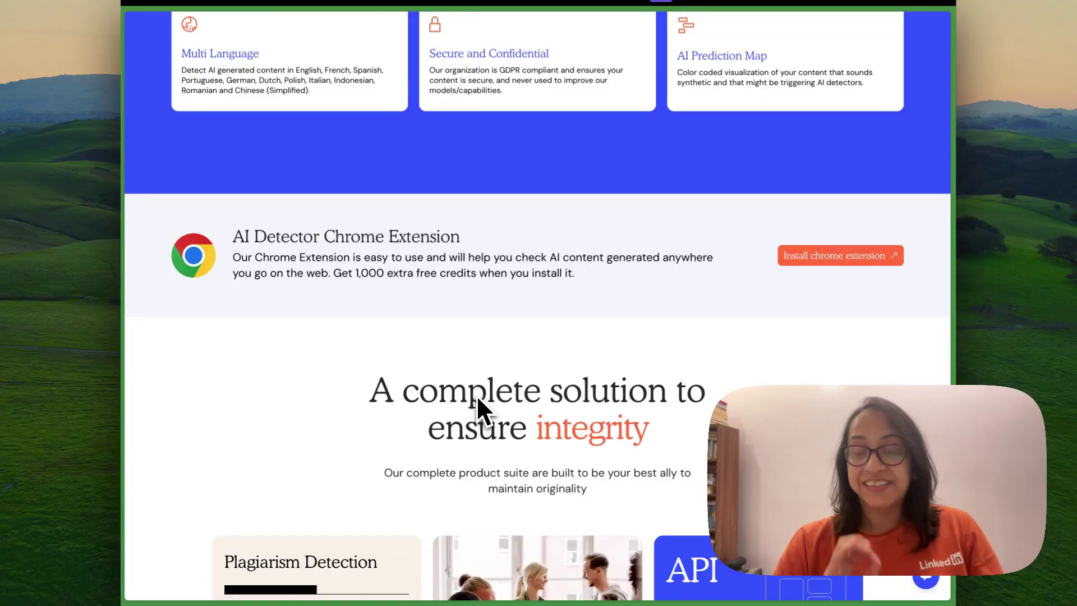
scroll(476, 395, up, 20)
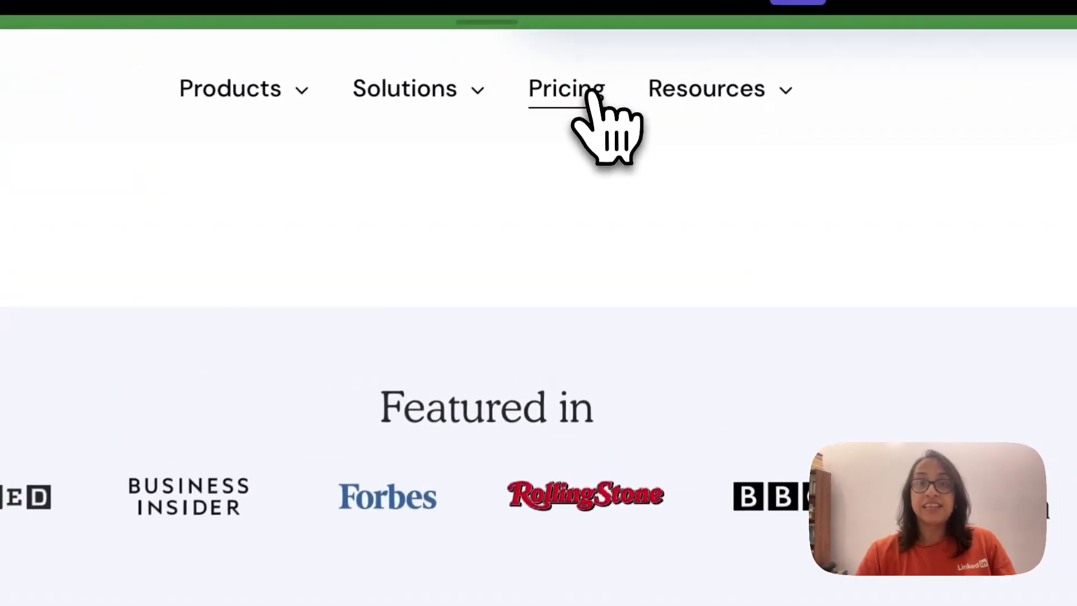
Step: Show the Free, Essential ₹750, Advanced ₹1,250 and Elite ₹2,100 monthly plans
click(581, 38)
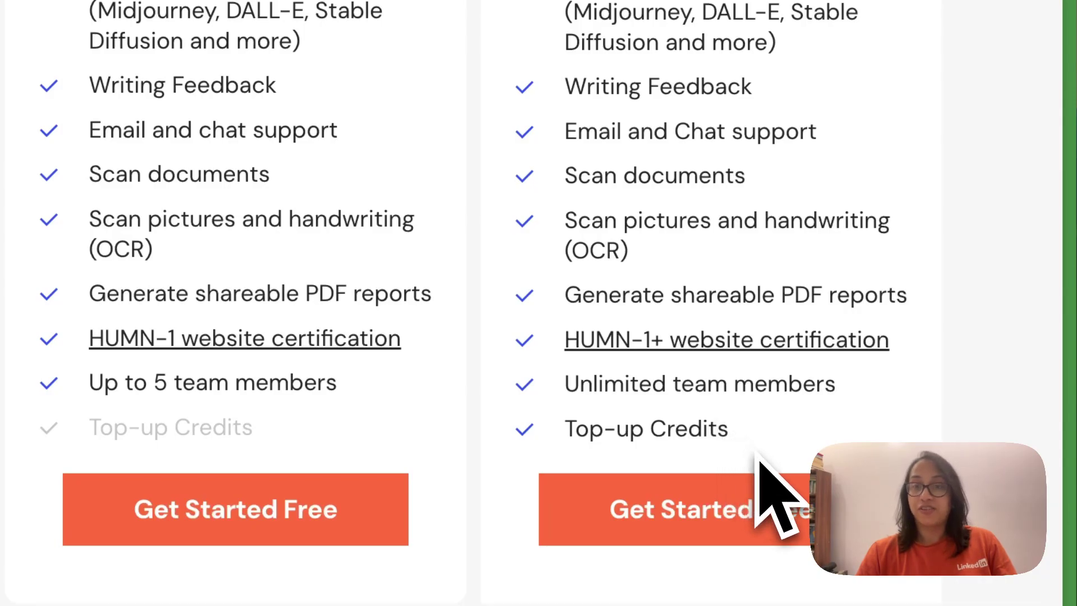
scroll(759, 461, up, 10)
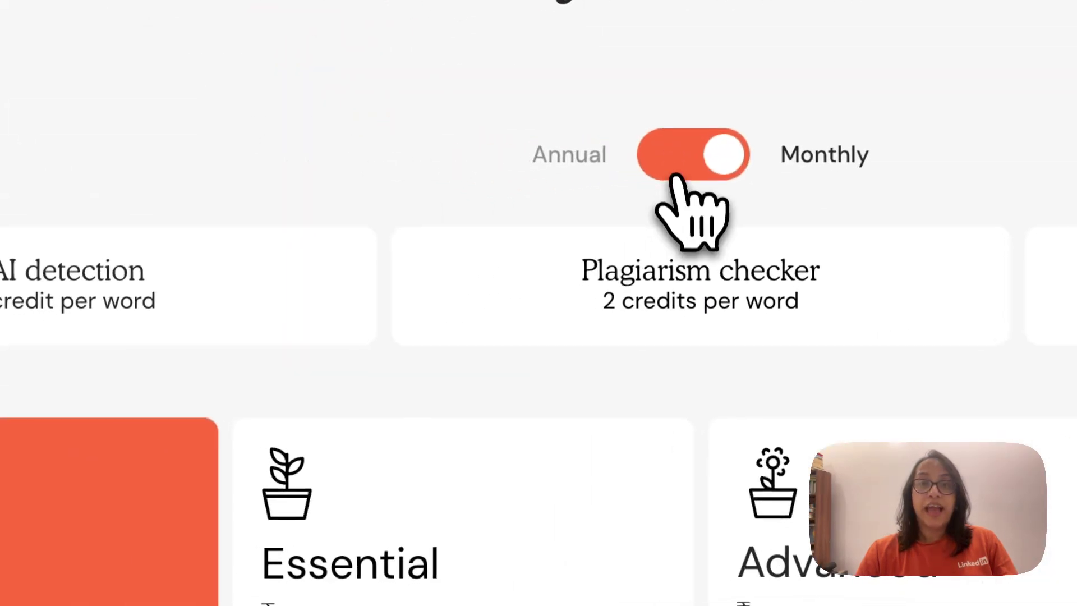
Step: Switch the pricing plans to Annual billing and review the updated plan prices
click(680, 168)
scroll(595, 477, down, 10)
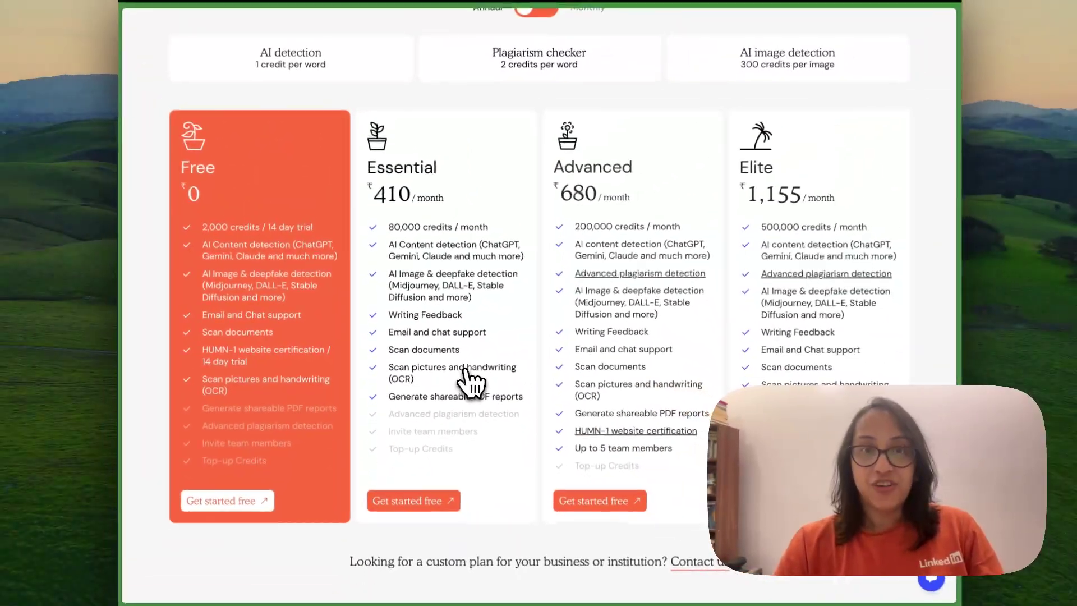
scroll(470, 381, up, 5)
scroll(470, 382, down, 2)
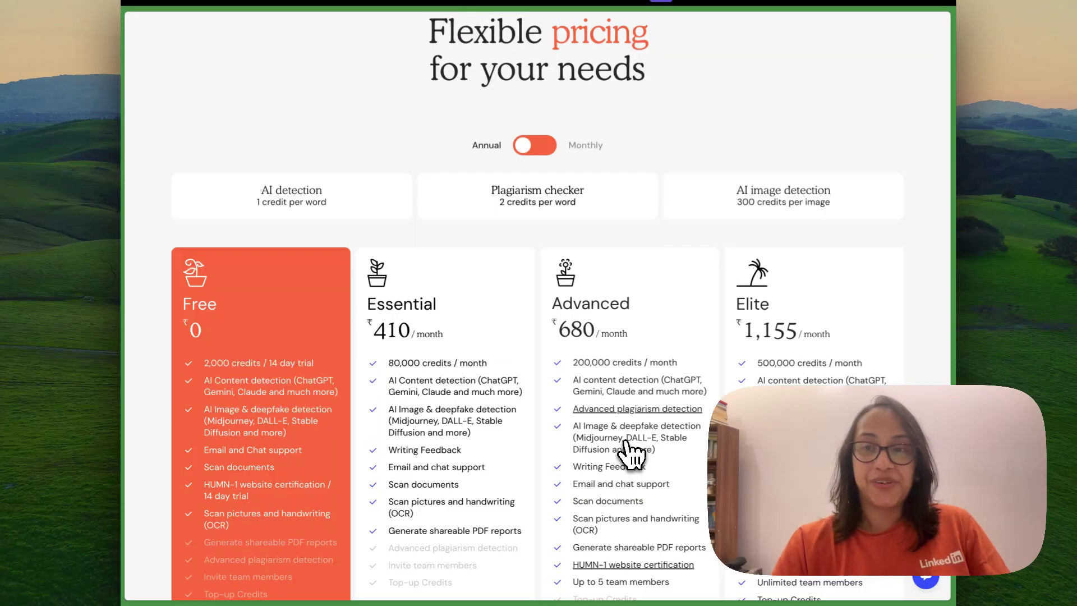
scroll(631, 452, up, 3)
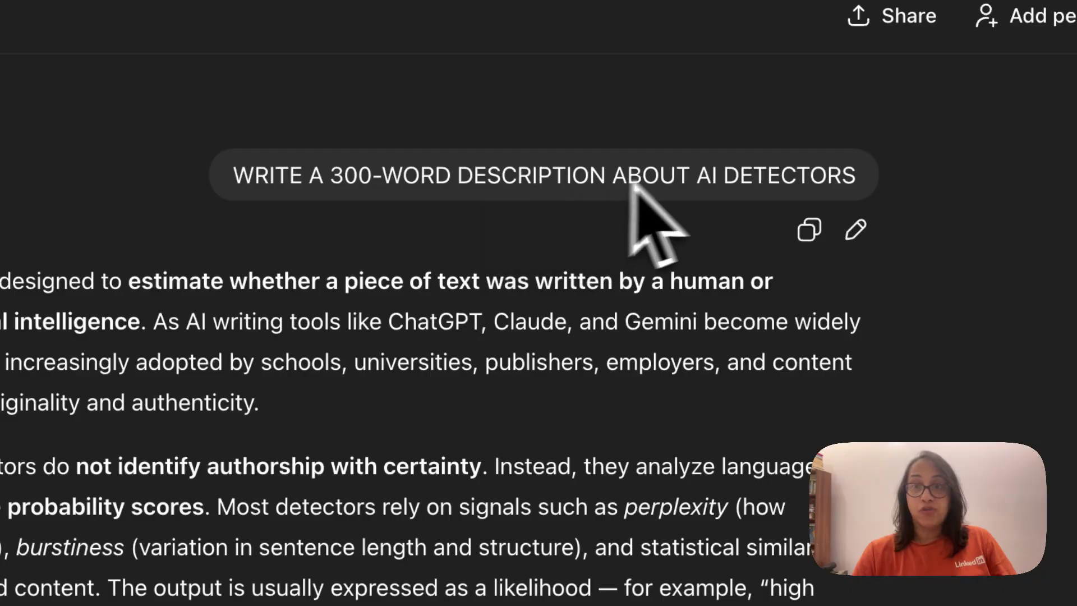
Step: Copy ChatGPT's 300-word response about AI detectors
scroll(358, 381, down, 5)
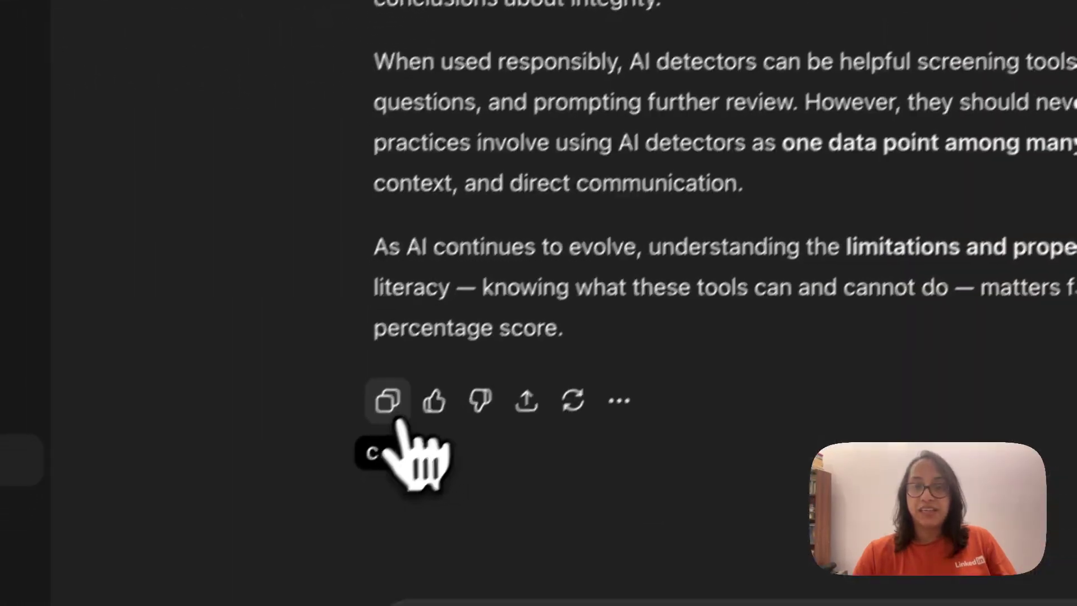
click(335, 584)
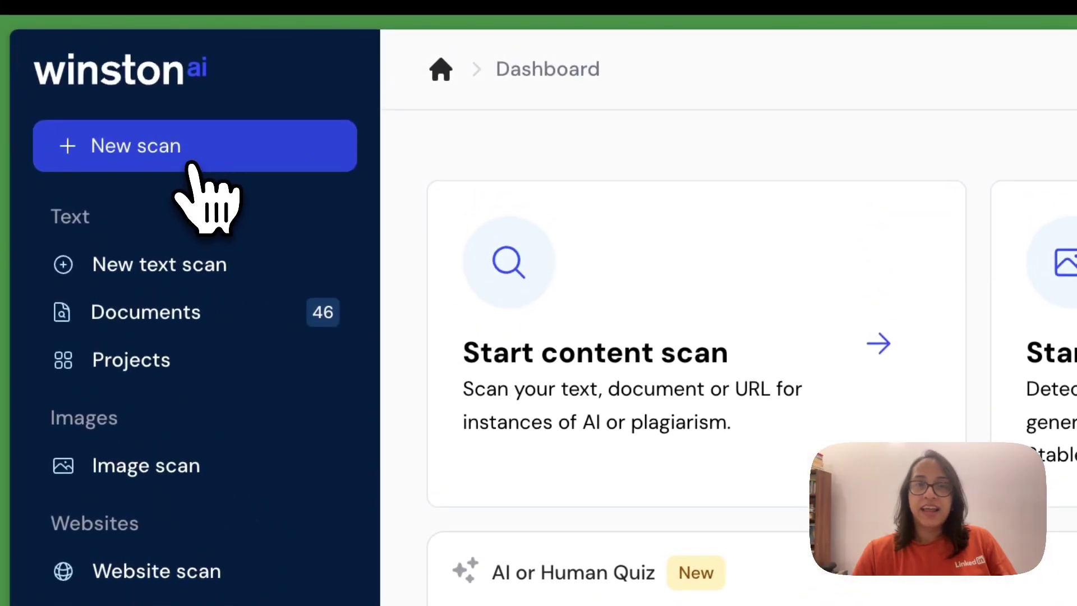
Step: Paste the ChatGPT description into a new text scan (300 words, 2133 characters)
click(189, 165)
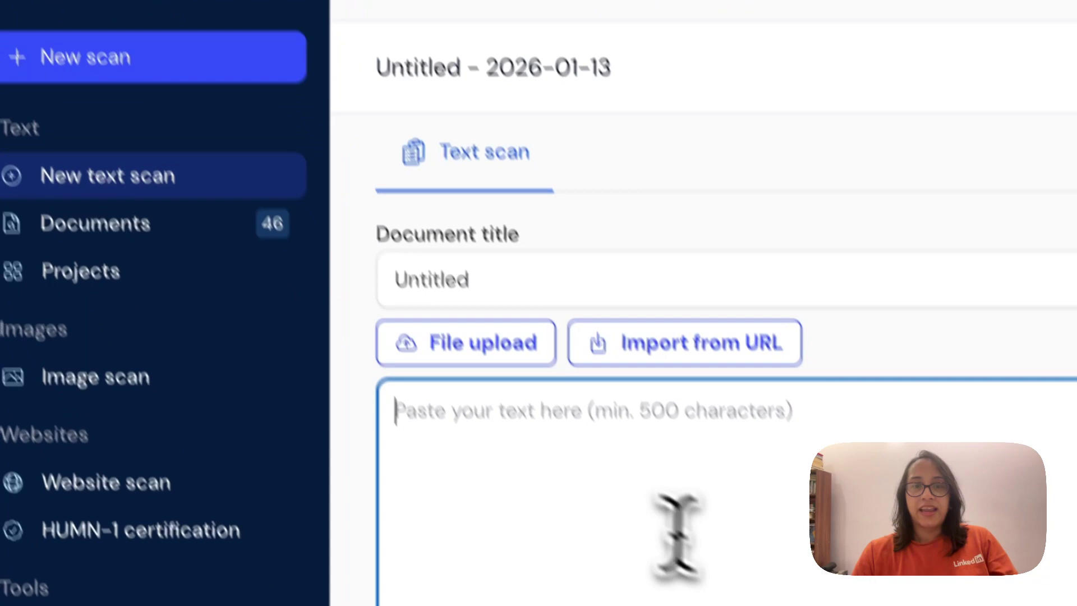
key(ctrl+v)
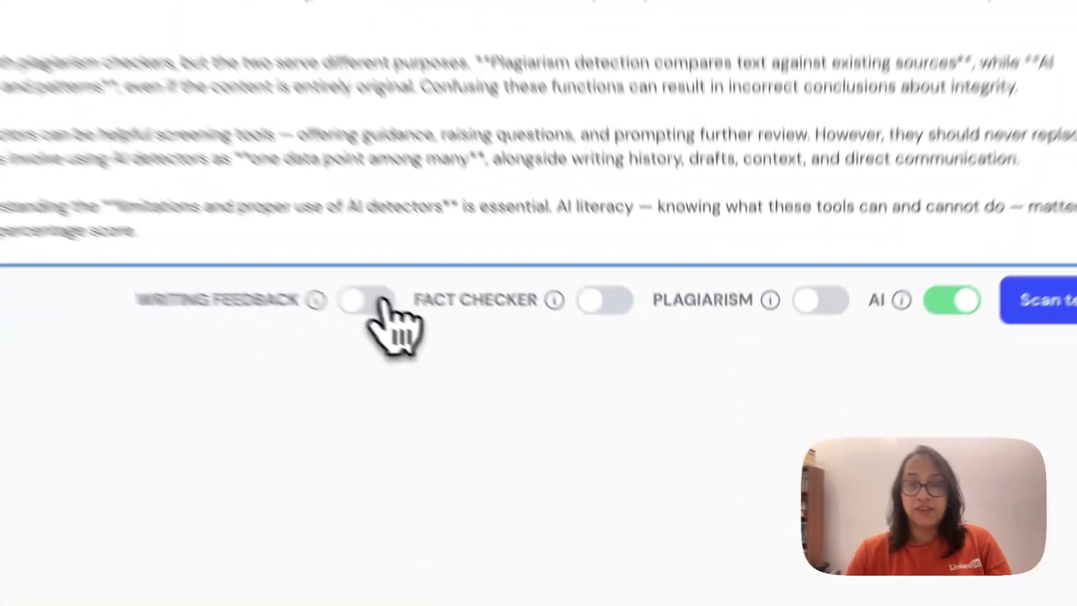
Step: Scan the text for AI only, leaving Writing Feedback and Fact Checker off
click(577, 411)
click(307, 264)
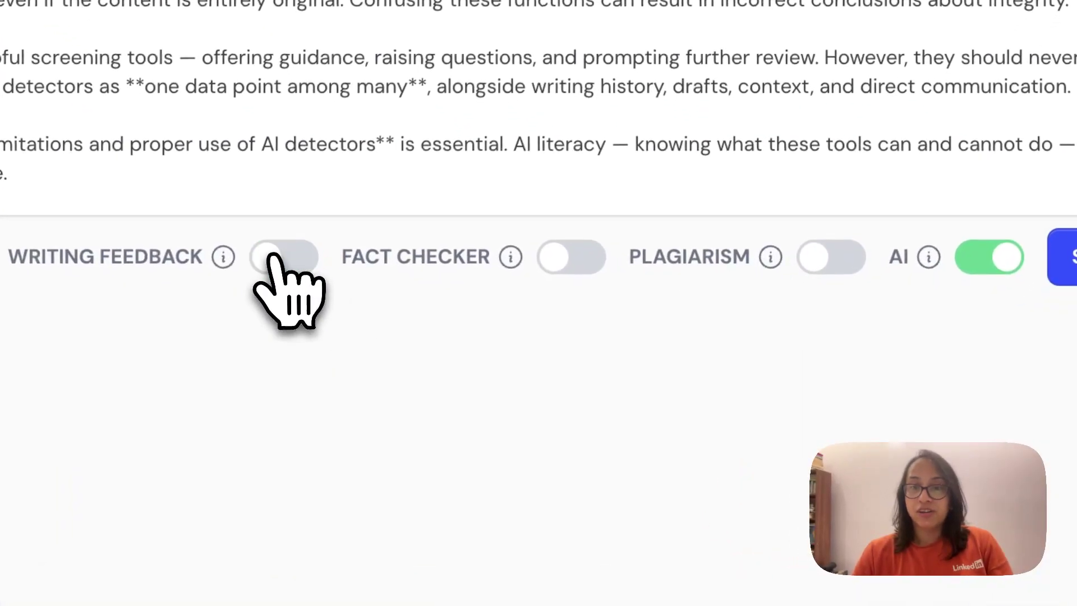
click(583, 259)
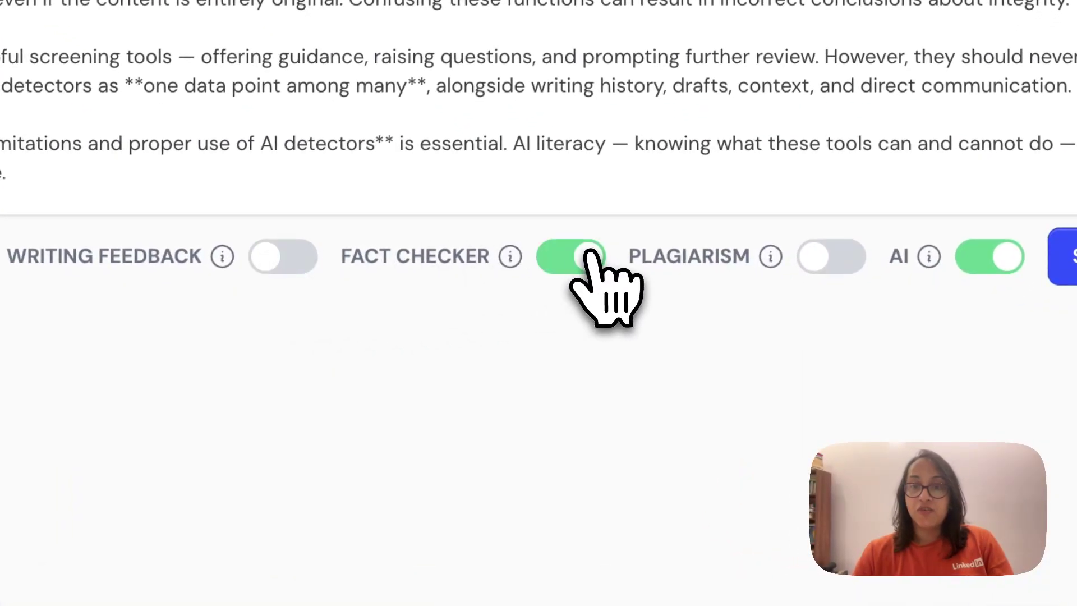
click(587, 258)
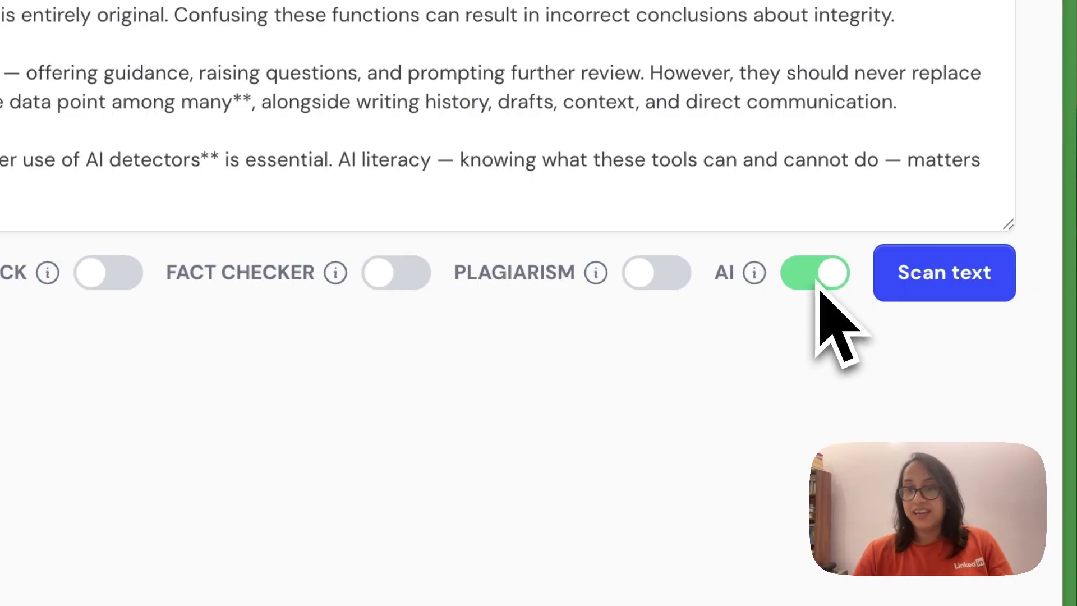
click(931, 274)
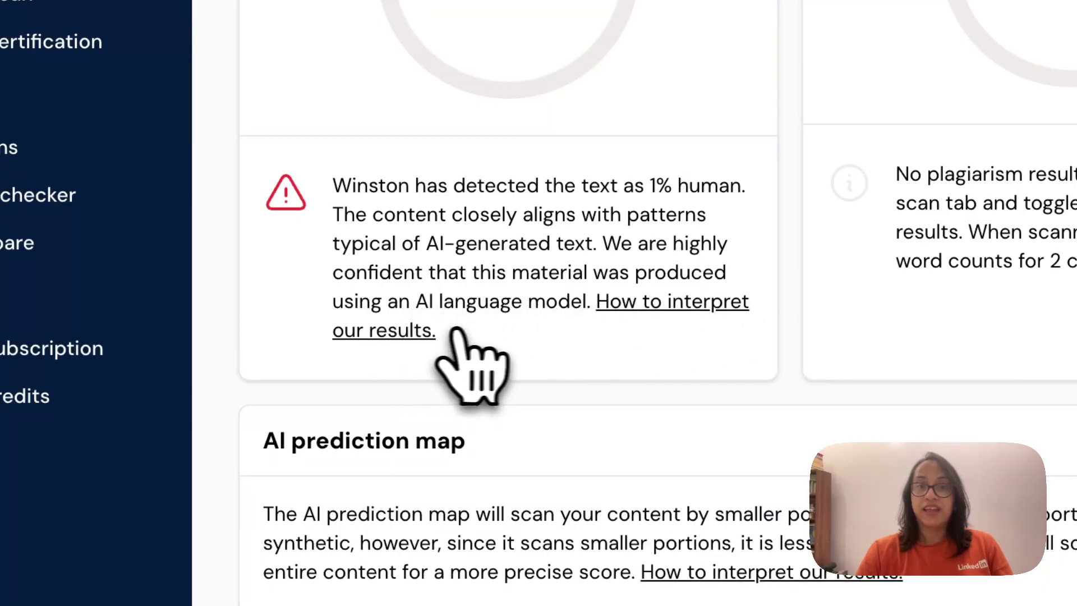
Step: Scroll through the 1% Human Score results and the AI prediction map
scroll(679, 516, down, 10)
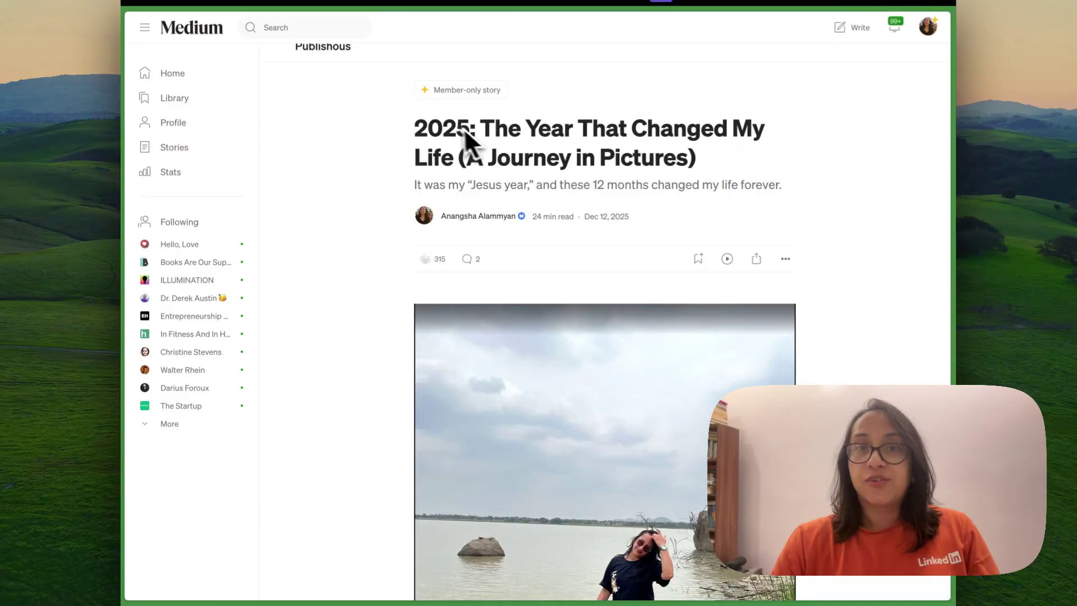
Step: Scroll through the Medium article '2025: The Year That Changed My Life'
scroll(651, 166, down, 15)
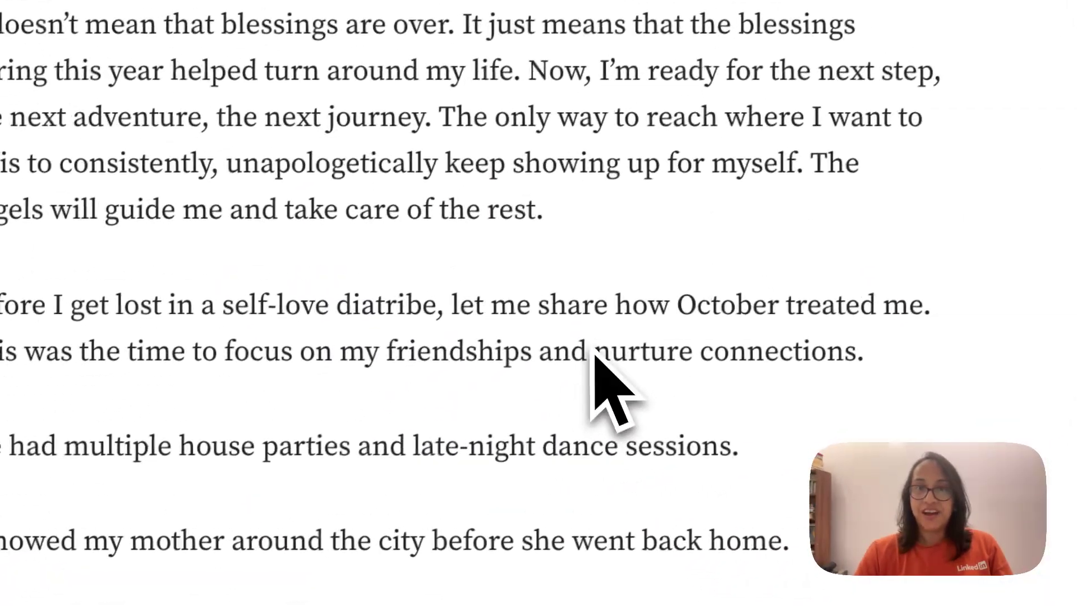
scroll(600, 350, up, 10)
scroll(432, 192, down, 7)
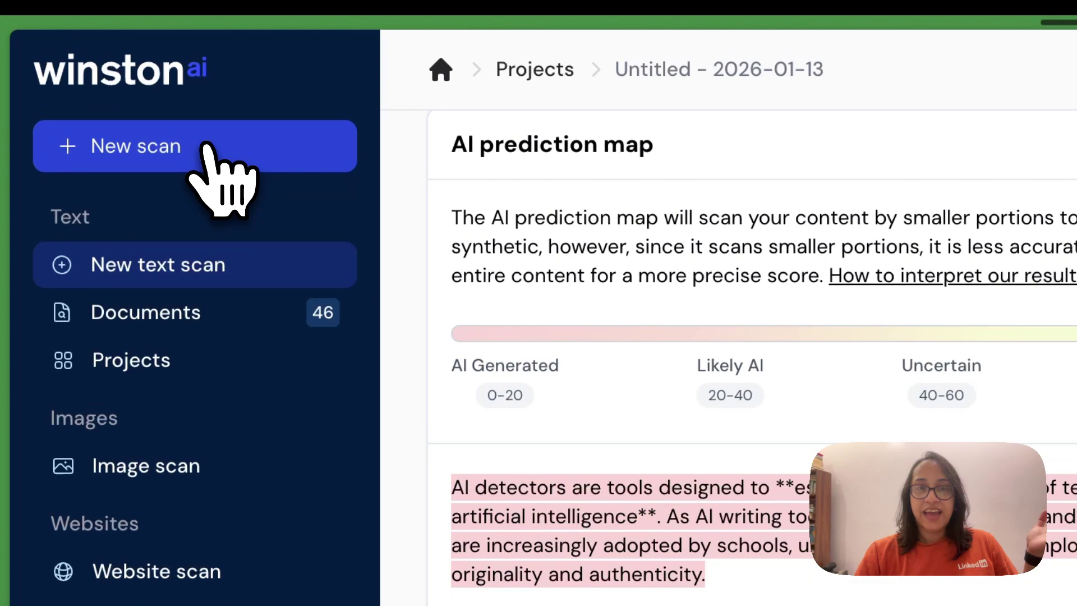
Step: Import the Medium article into a new scan from its pasted link, then scan it (85% human)
click(204, 146)
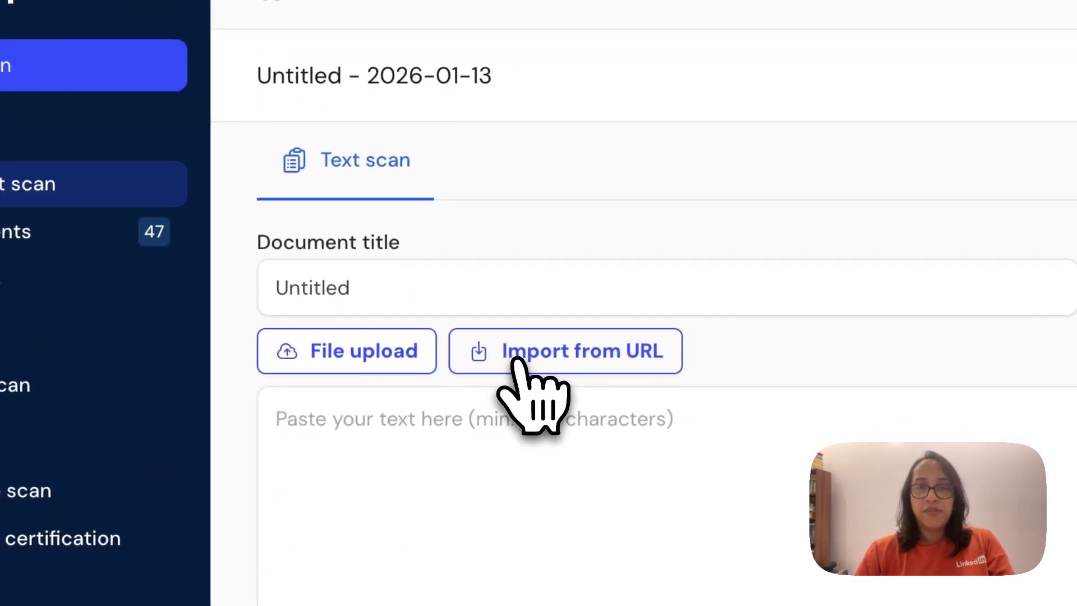
click(516, 362)
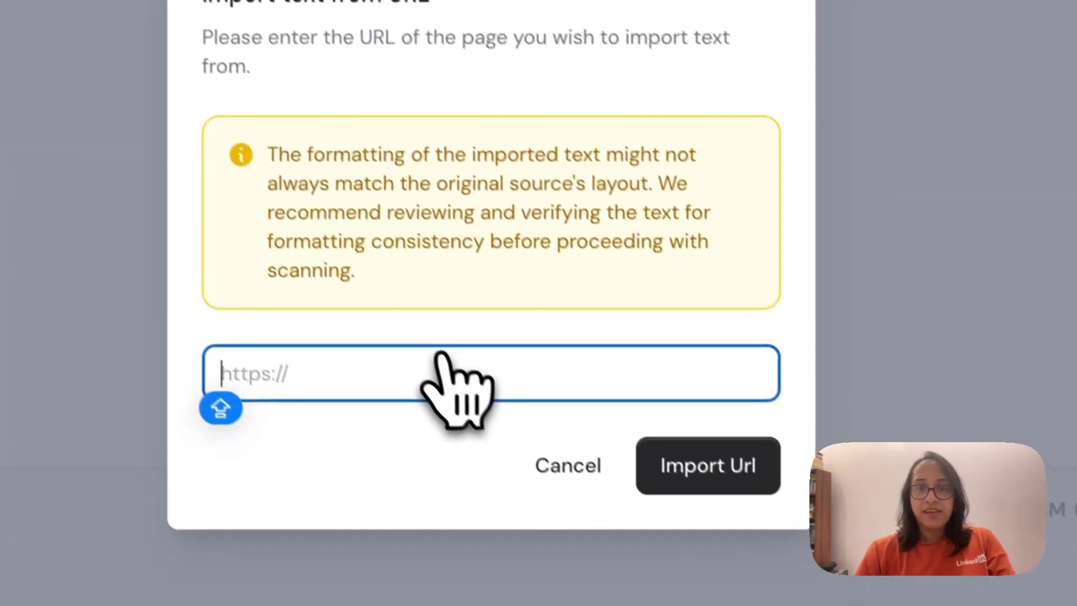
key(ctrl+v)
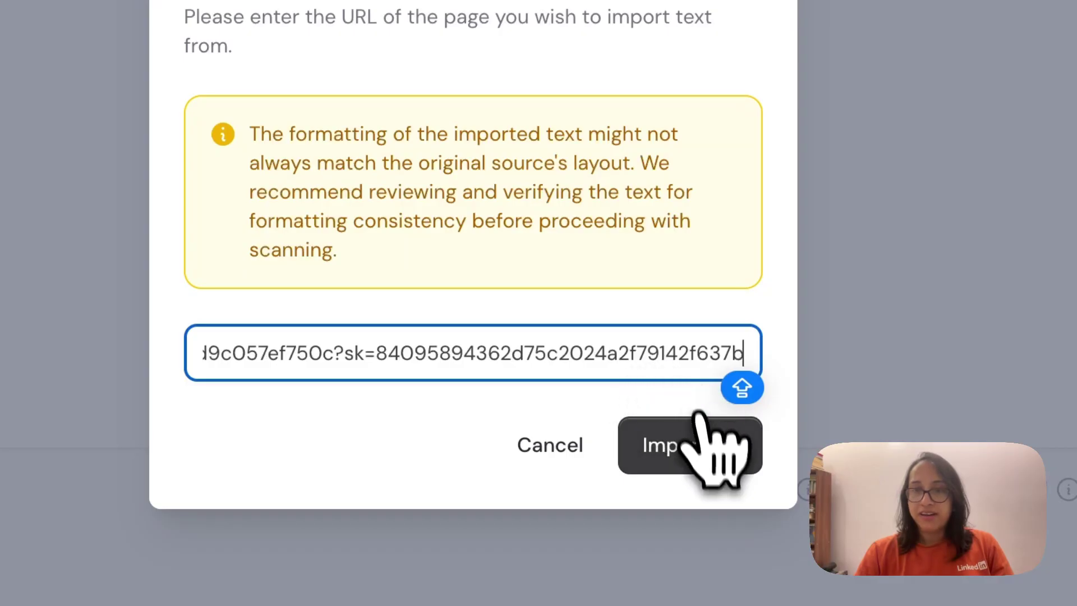
click(702, 433)
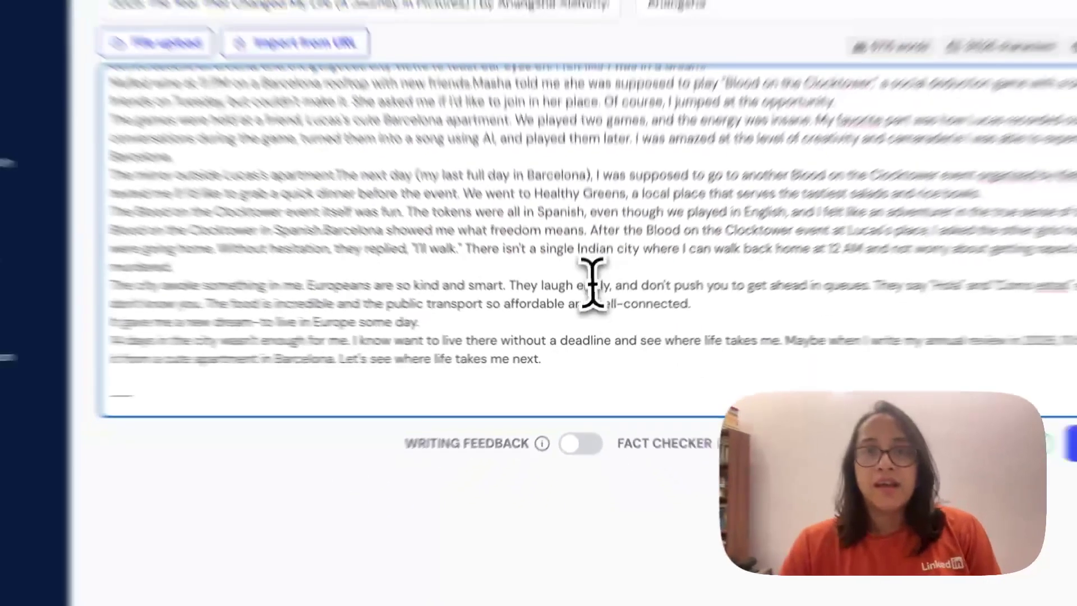
scroll(565, 300, up, 15)
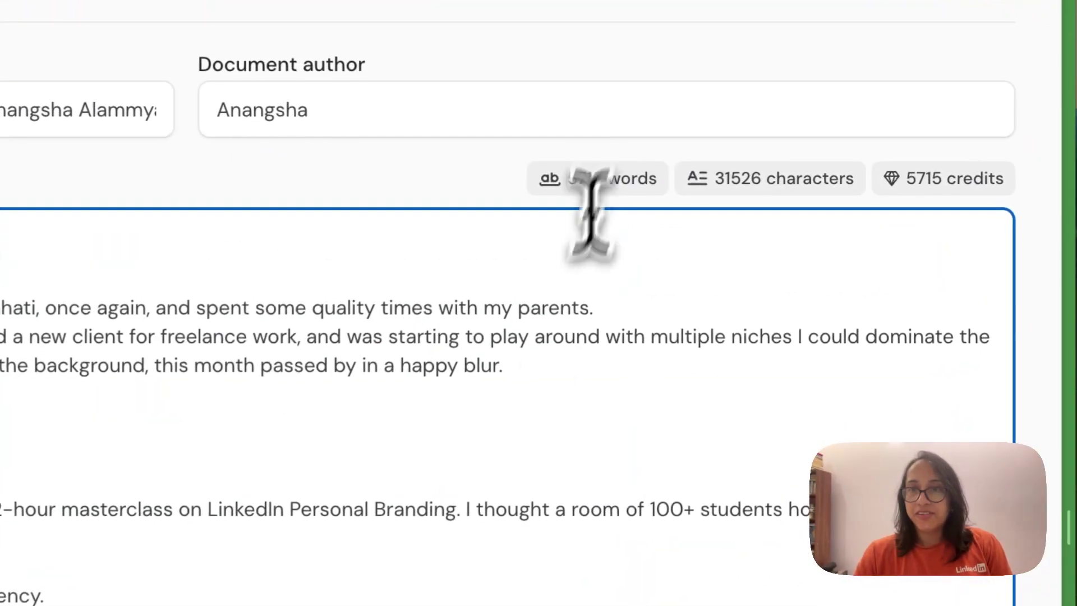
scroll(726, 297, up, 10)
scroll(486, 505, down, 20)
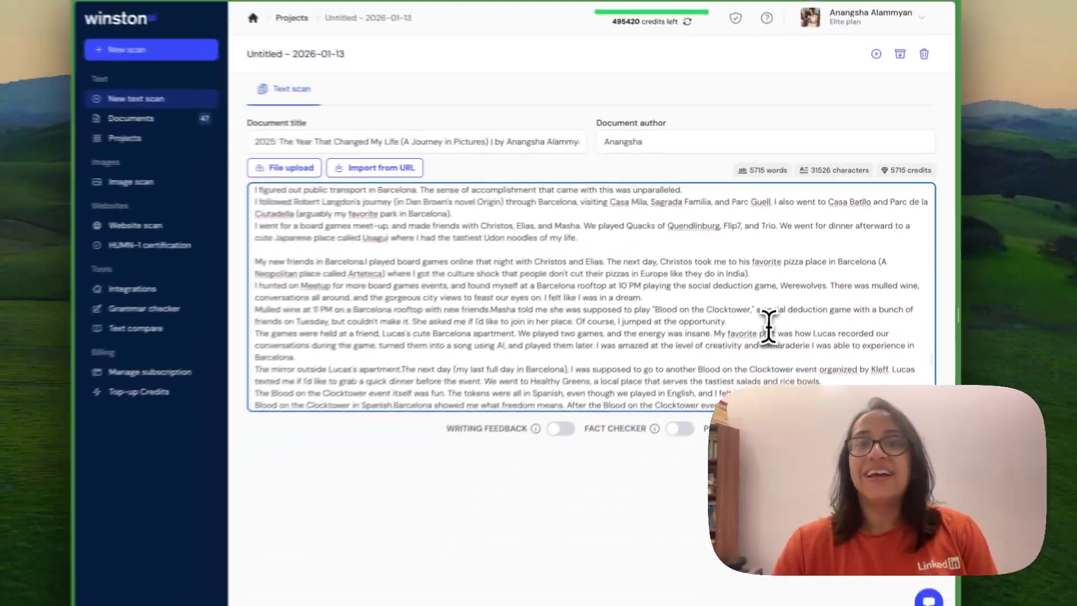
scroll(637, 381, down, 15)
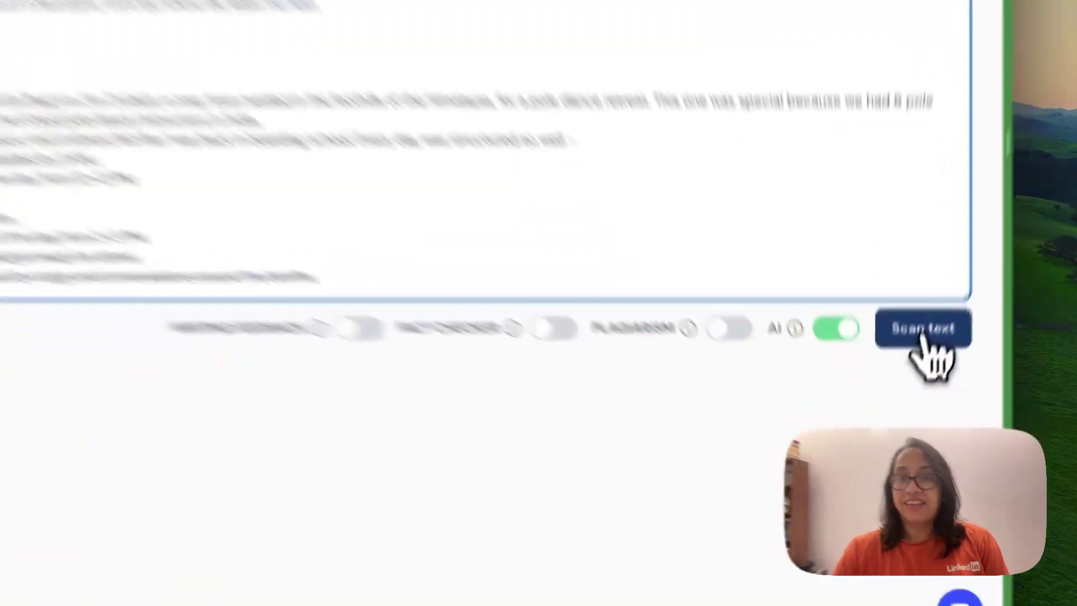
click(923, 331)
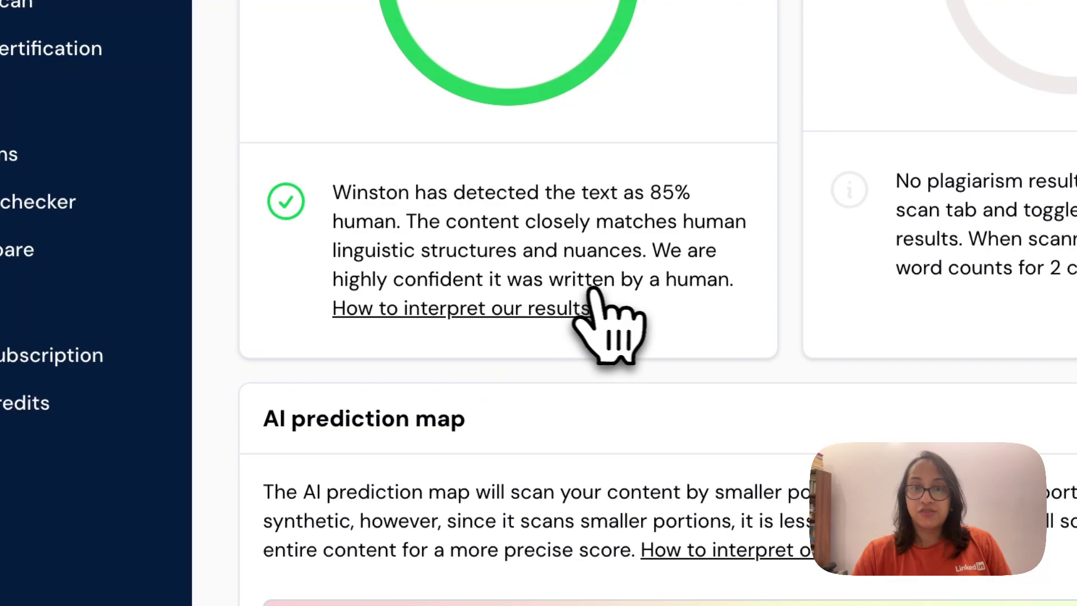
Step: Scroll through the Winston AI page before starting the next scan
scroll(725, 316, down, 15)
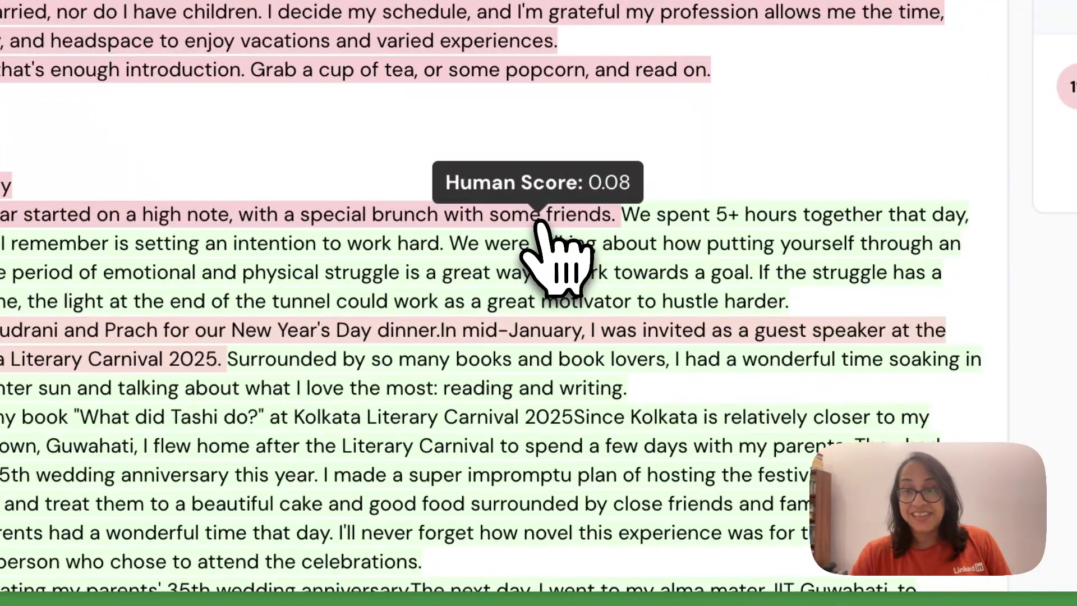
scroll(538, 221, down, 15)
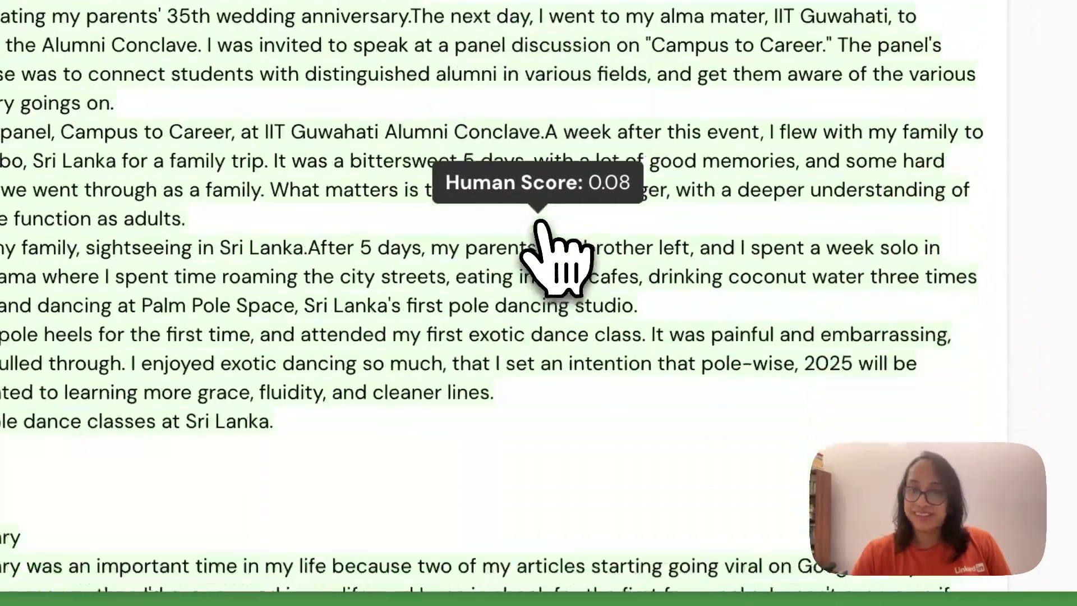
scroll(540, 221, down, 8)
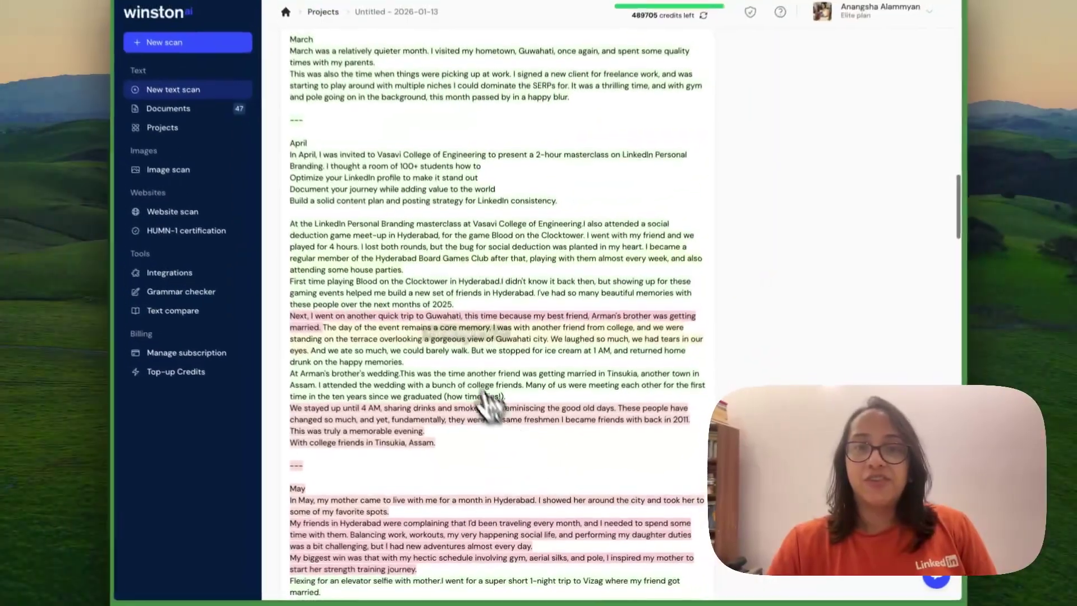
scroll(474, 359, down, 6)
scroll(452, 337, up, 20)
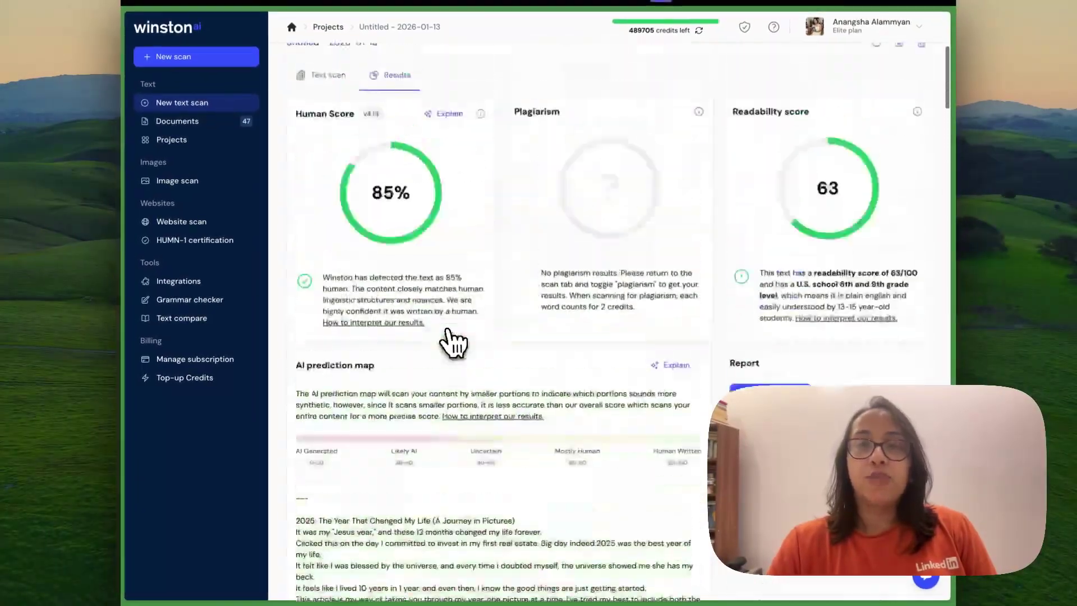
scroll(449, 230, down, 20)
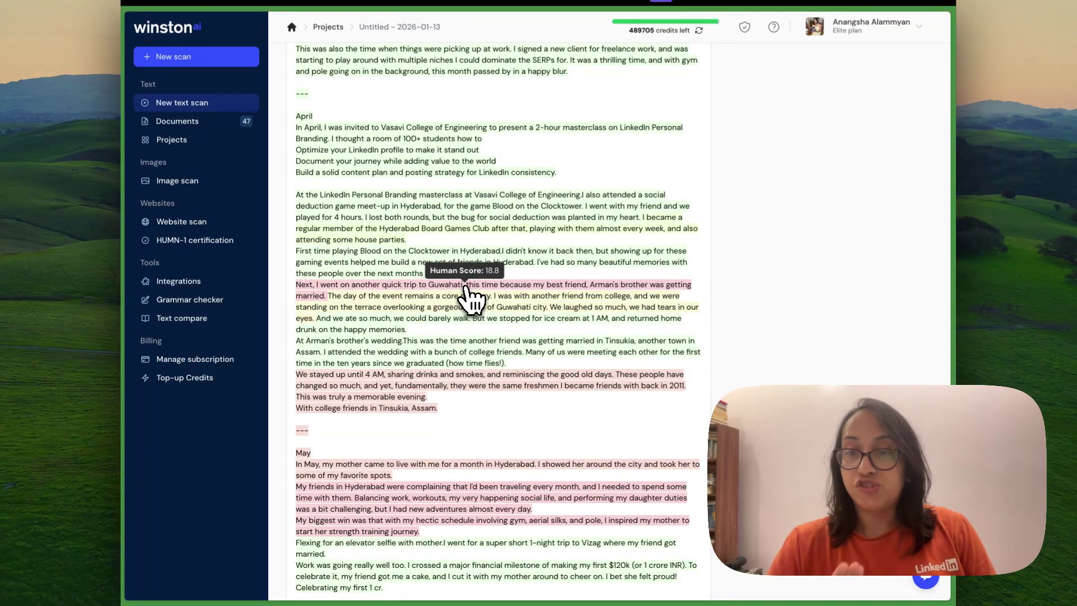
scroll(465, 290, down, 10)
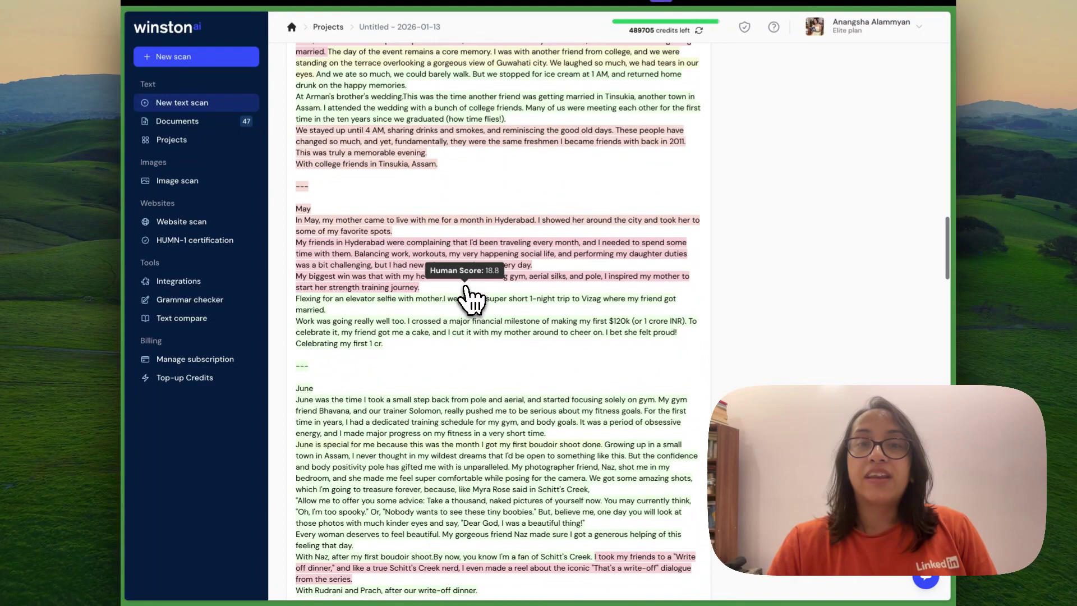
scroll(466, 287, up, 20)
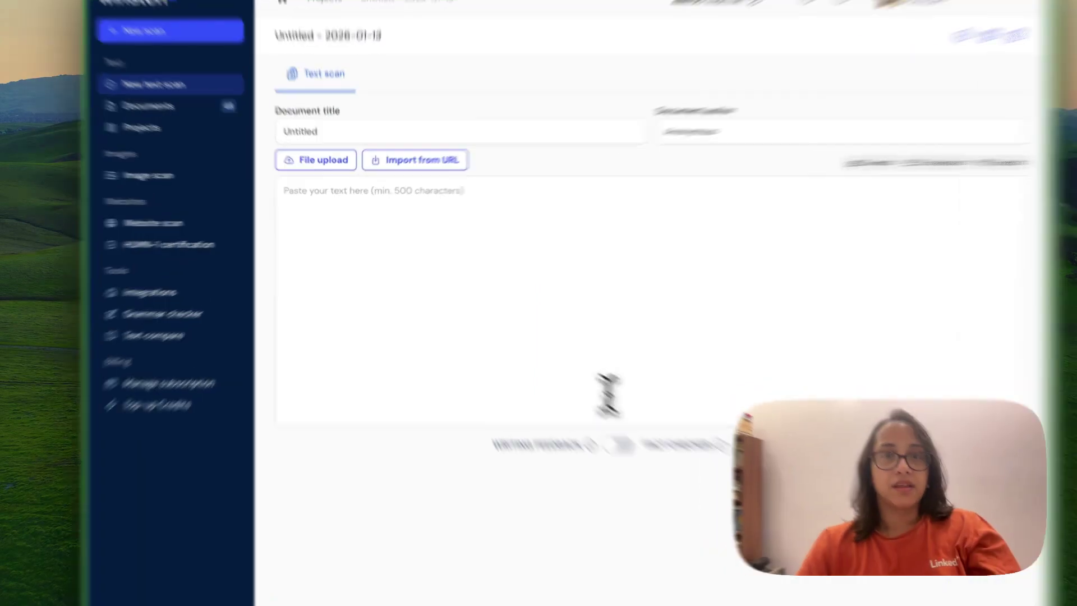
Step: Paste the 902-word AI-tool-flaw article and scan it, getting a 26% human score
key(ctrl+v)
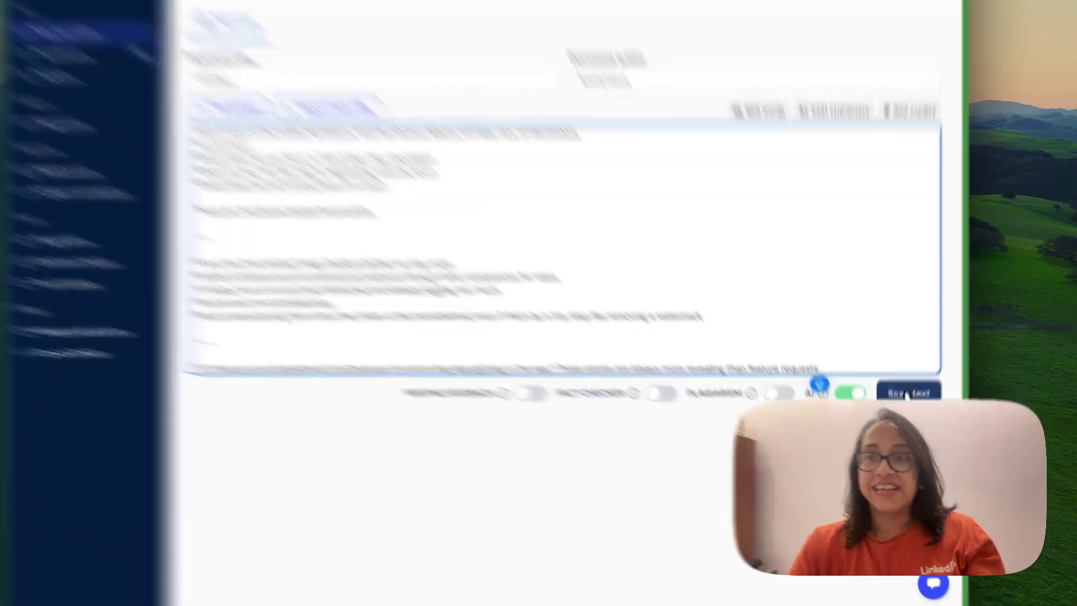
click(910, 414)
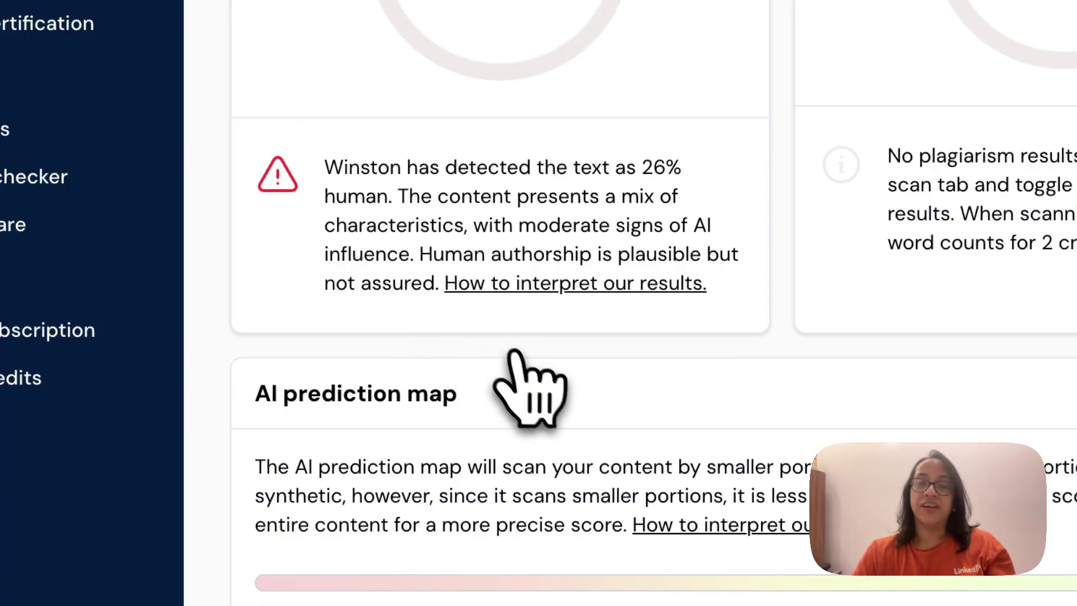
Step: Scroll through the AI prediction map to review the article's sentence-level human scores
scroll(536, 393, down, 5)
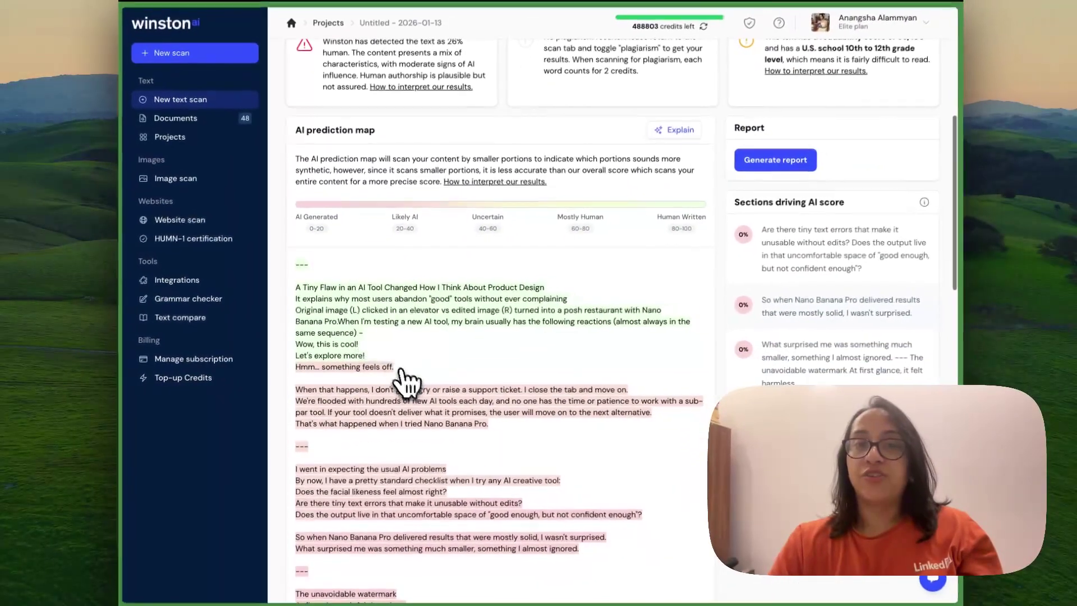
scroll(348, 314, down, 3)
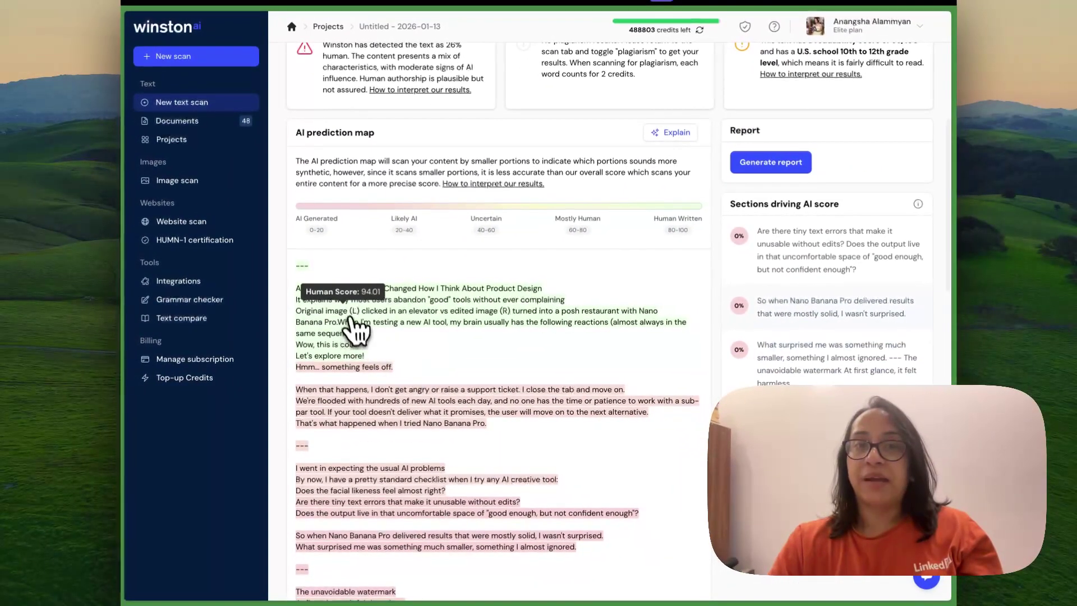
scroll(345, 318, down, 1)
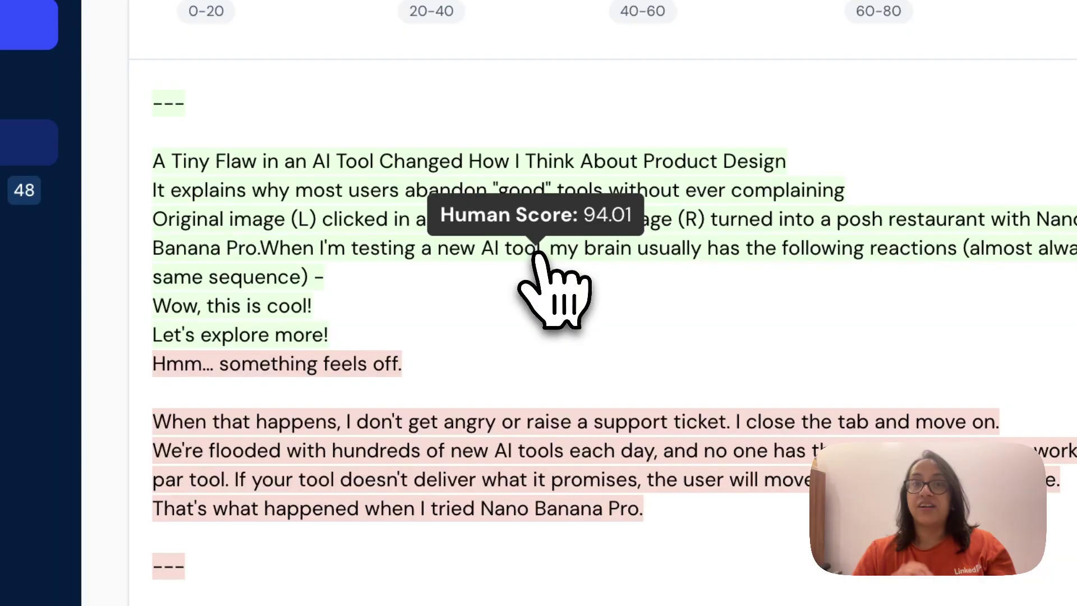
scroll(561, 522, down, 15)
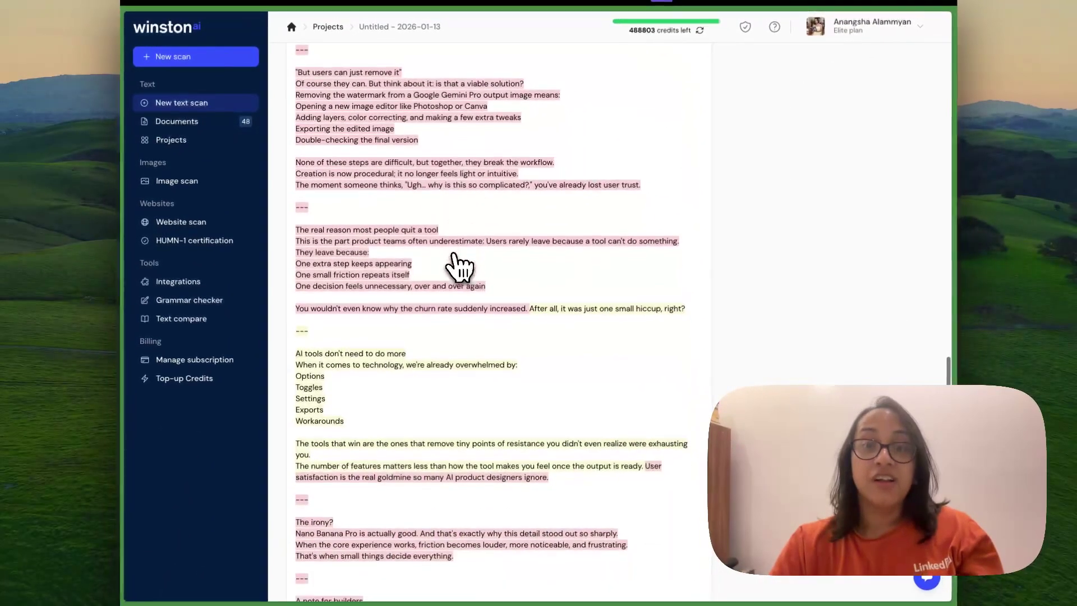
scroll(457, 267, down, 4)
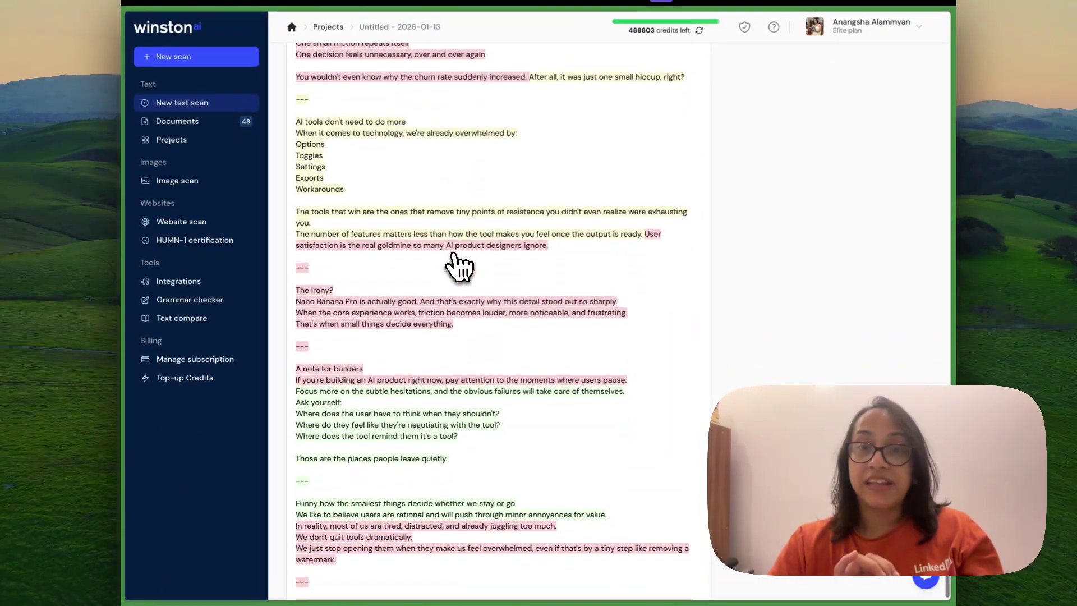
scroll(459, 267, down, 2)
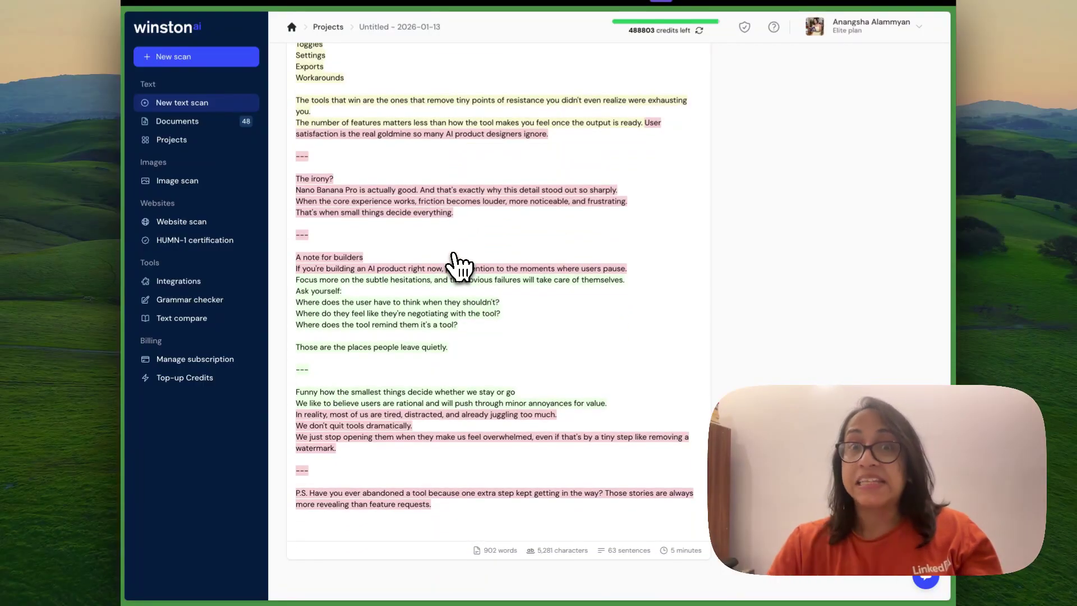
scroll(457, 264, up, 10)
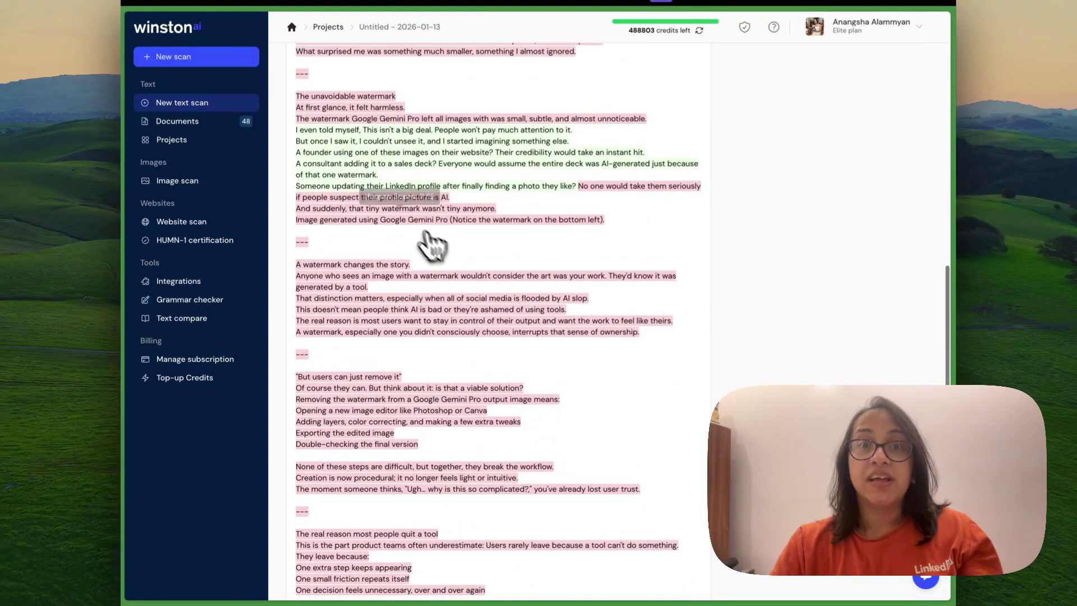
scroll(441, 232, up, 10)
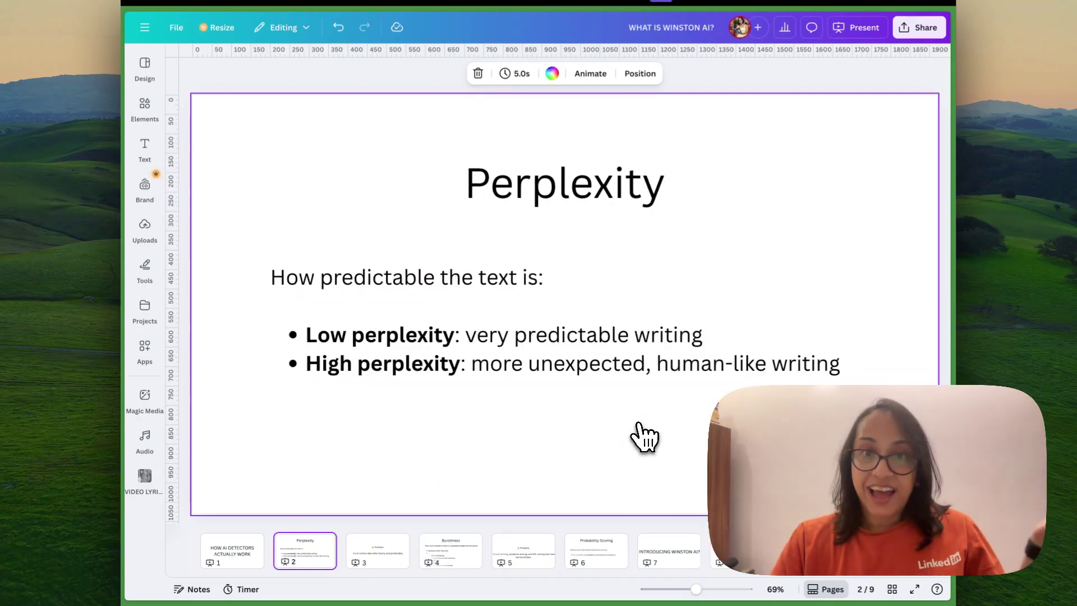
Step: Advance the Canva deck from Perplexity to the Burstiness slide
key(Down)
key(Down)
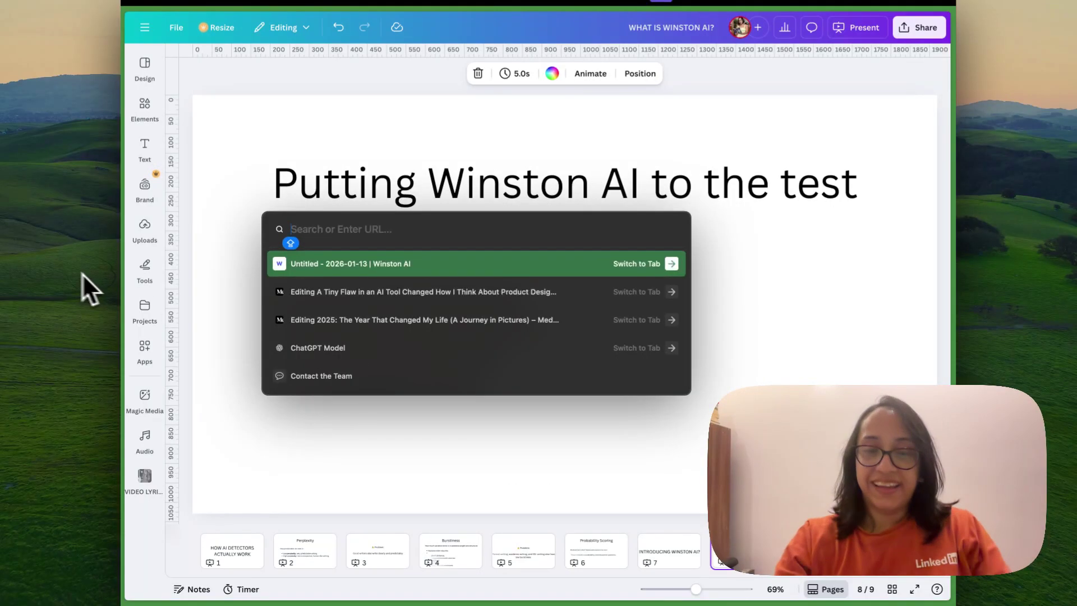
Step: Open GPTHuman and humanize the pasted 305-word article to a Human Score of 100
text(G)
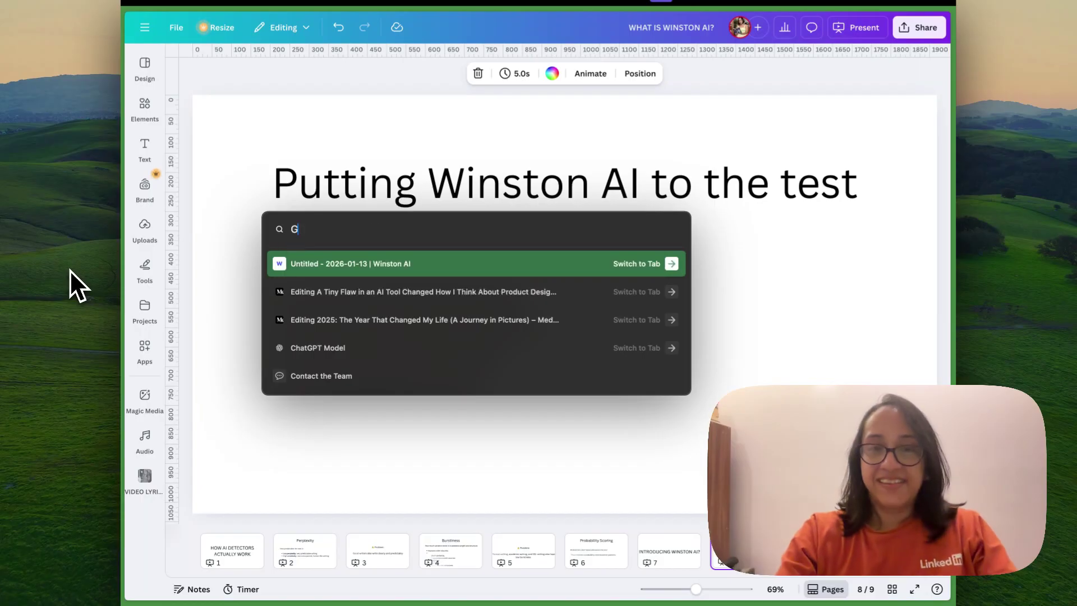
text(PTHU)
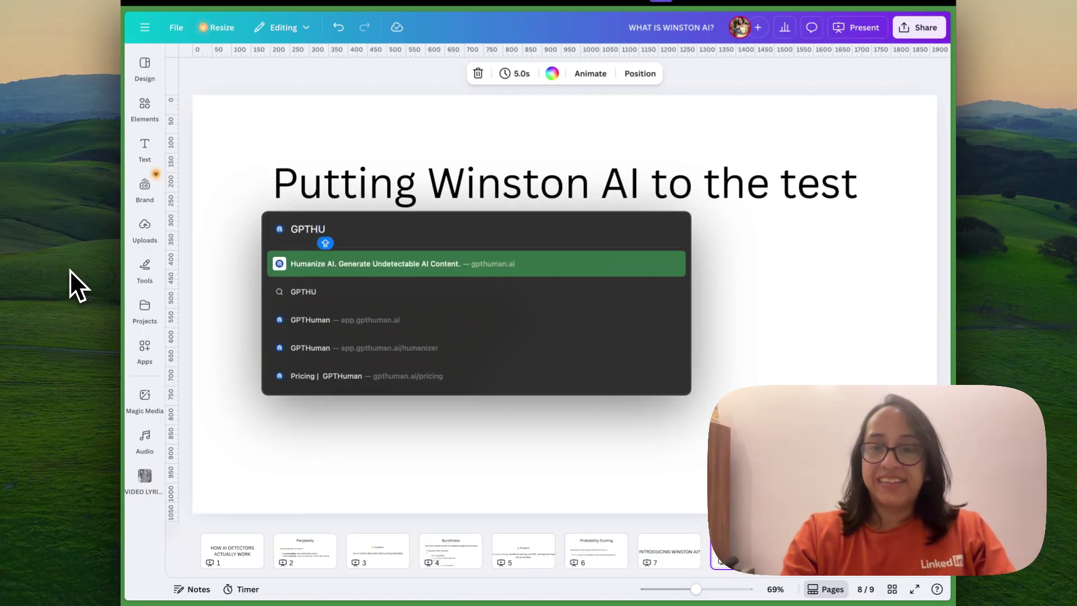
key(Return)
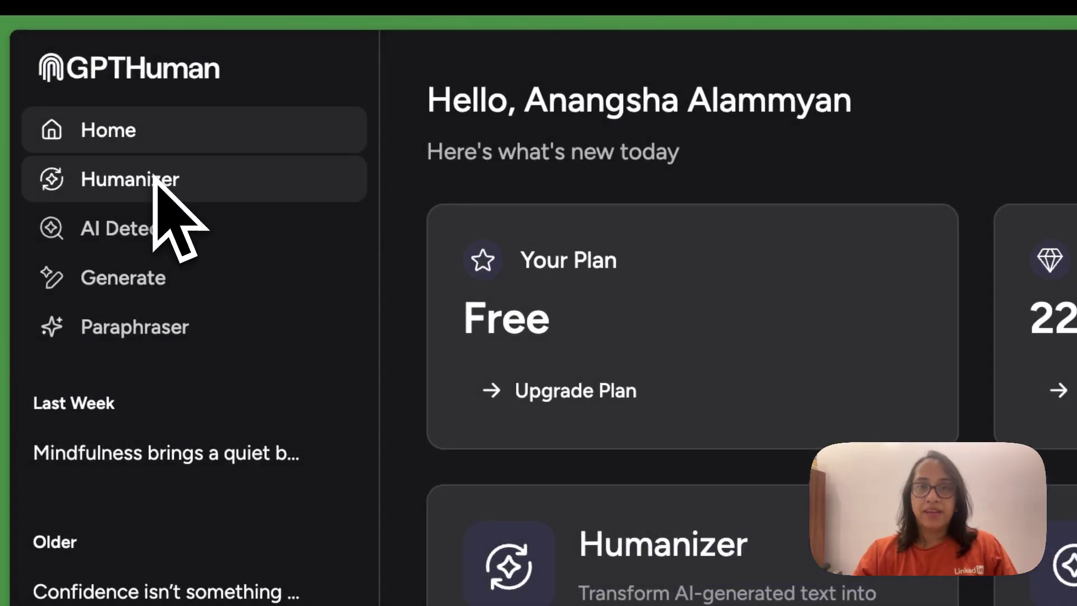
click(200, 191)
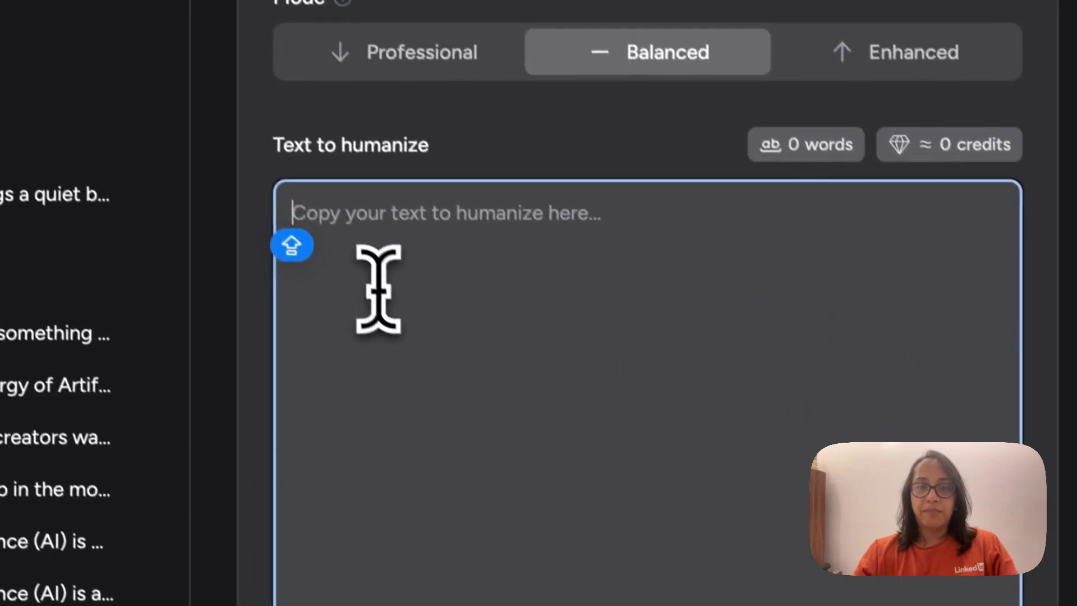
key(ctrl+v)
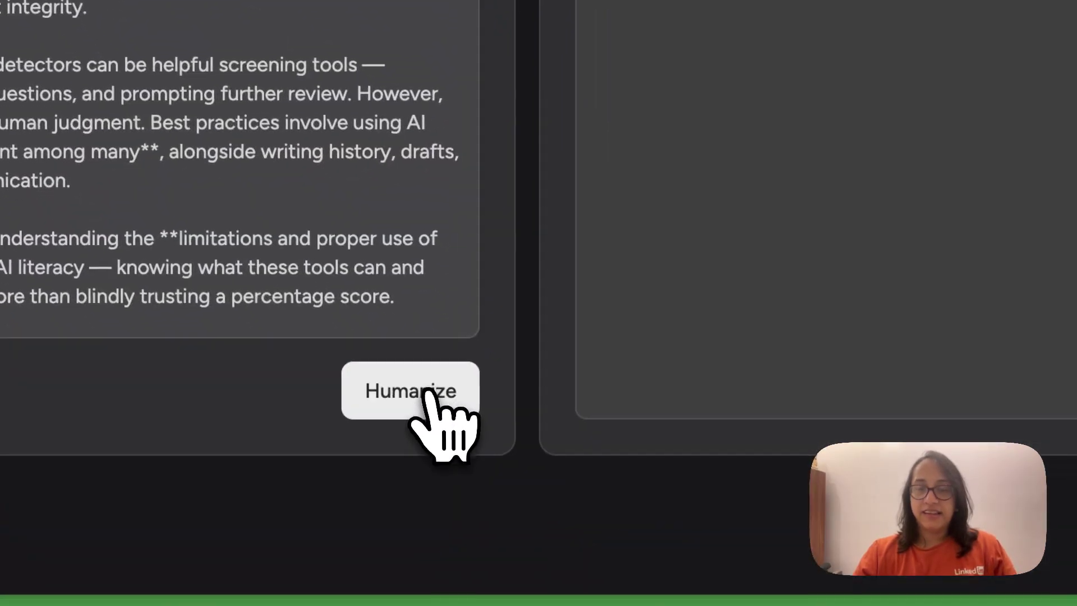
click(425, 389)
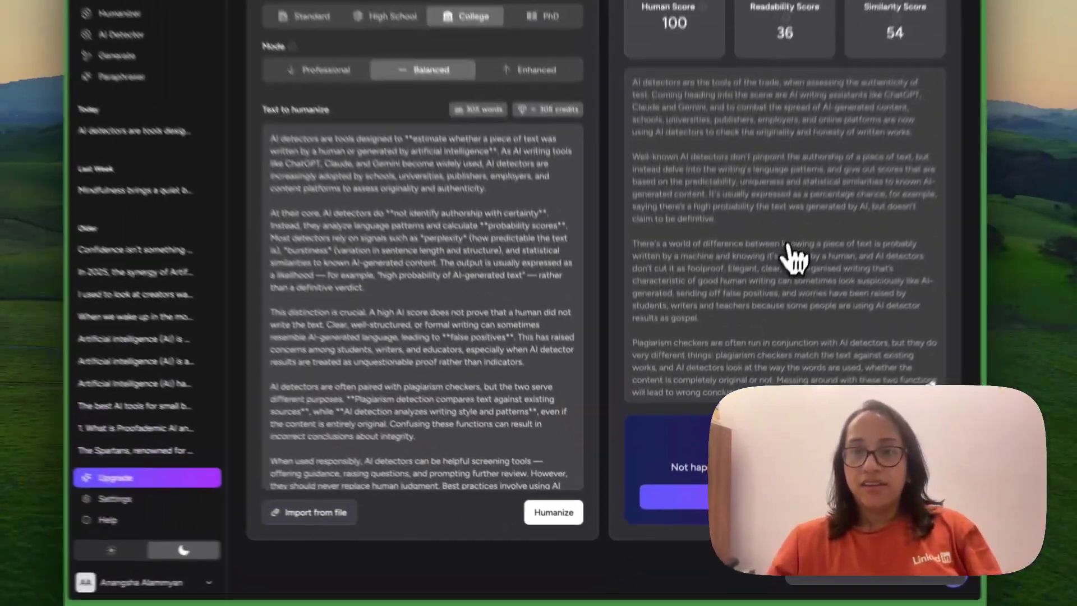
scroll(875, 336, down, 2)
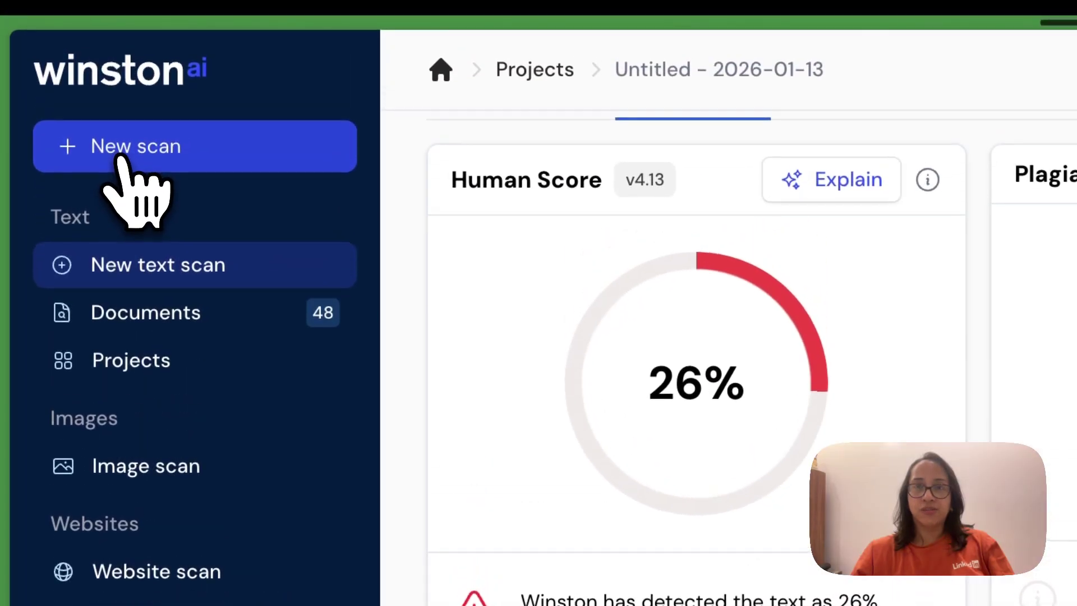
Step: Scan the humanized text in a fresh Winston AI scan, scoring 99% human
click(119, 159)
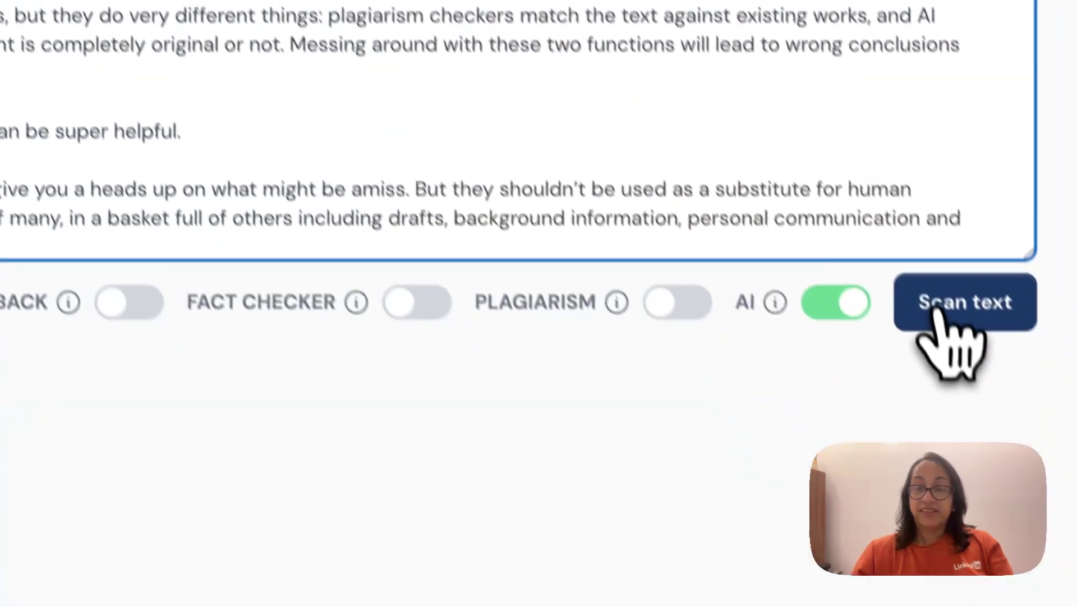
click(1076, 605)
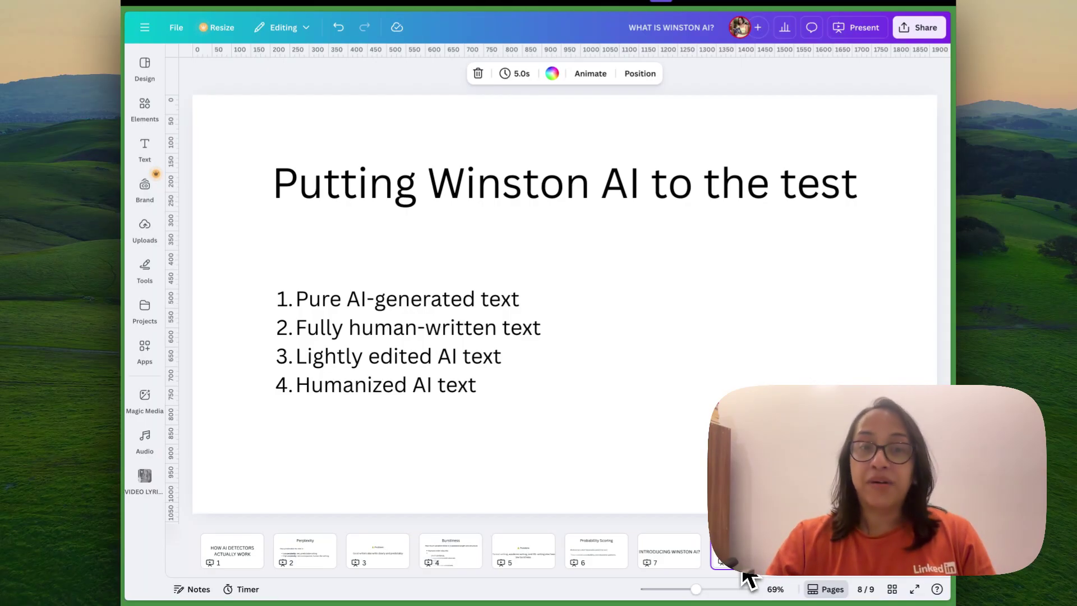
Step: Advance the Canva deck to the final slide, 'WHO SHOULD USE WINSTON AI'
key(Right)
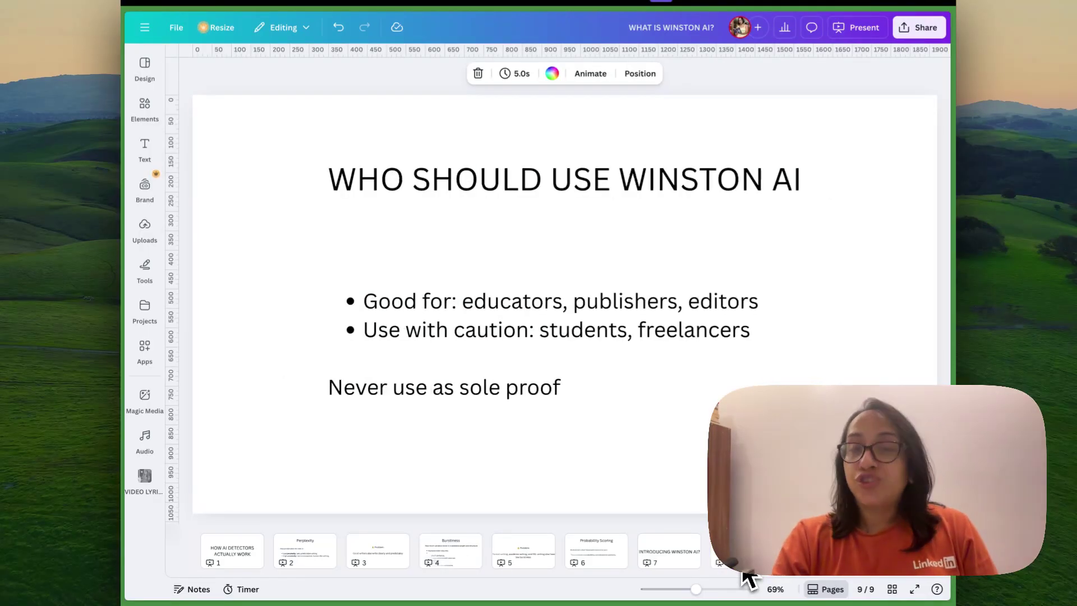